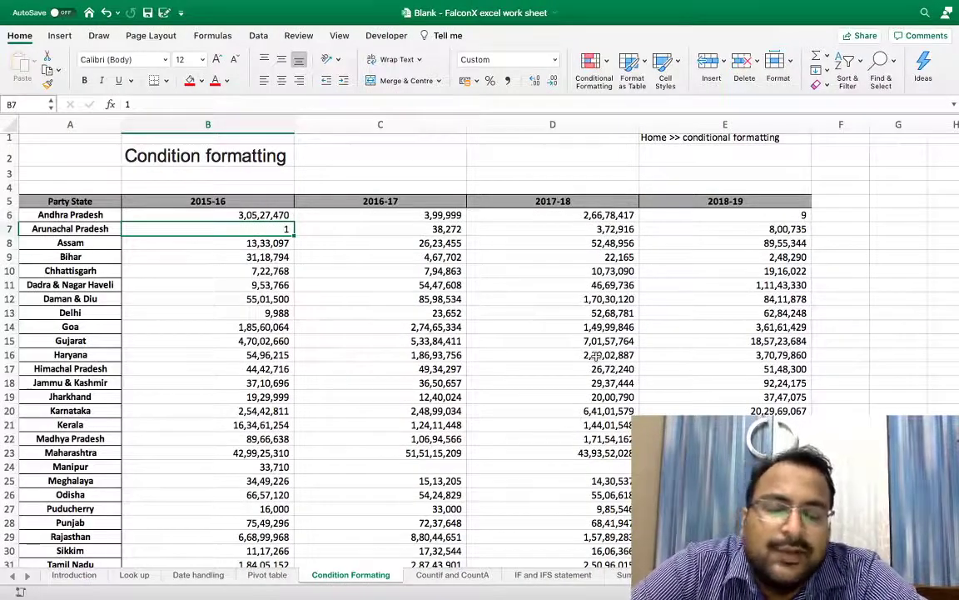
- Move to cell B6, Andhra Pradesh's 2015-16 sales figure
scroll(523, 358, up, 1)
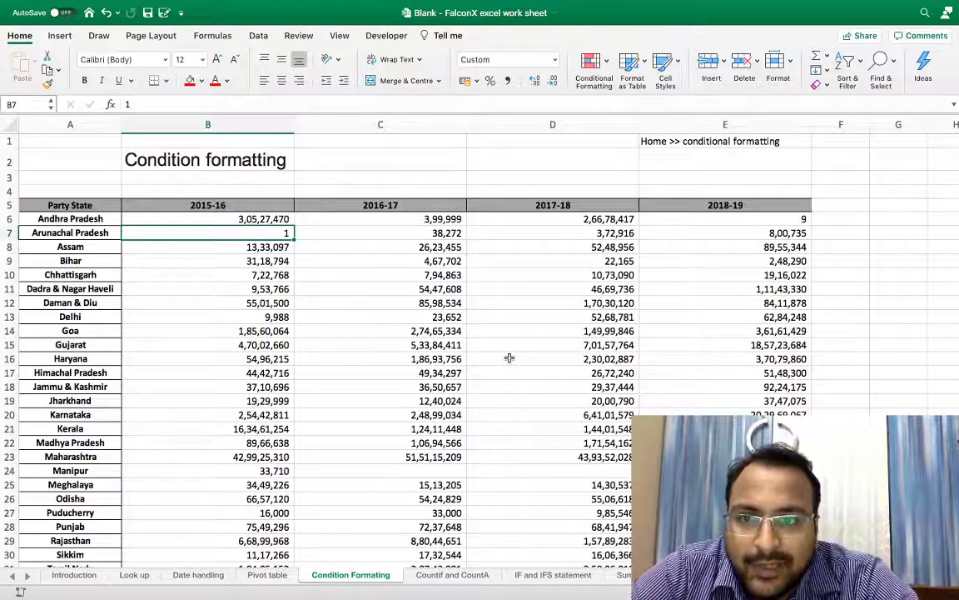
key(Up)
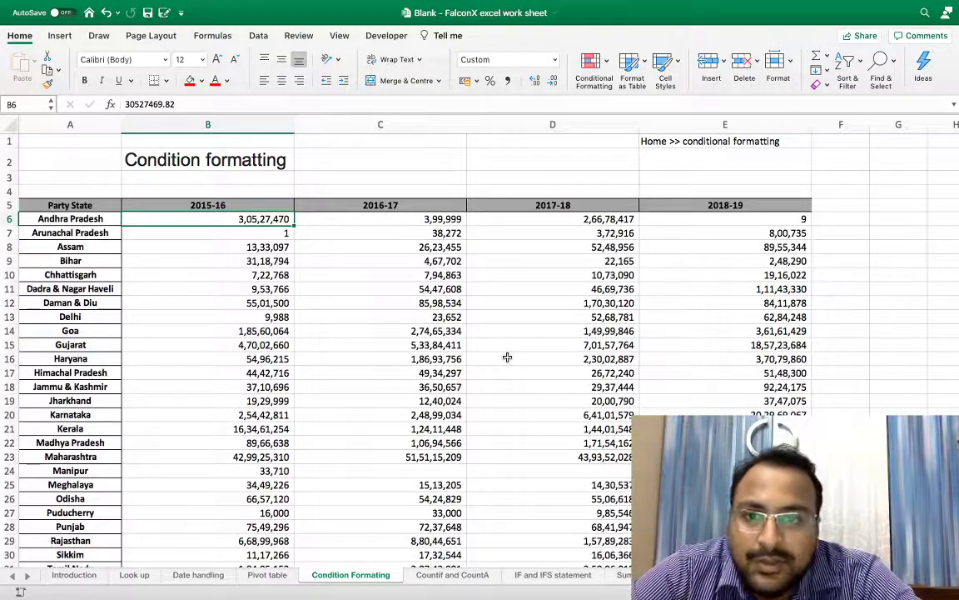
key(Left)
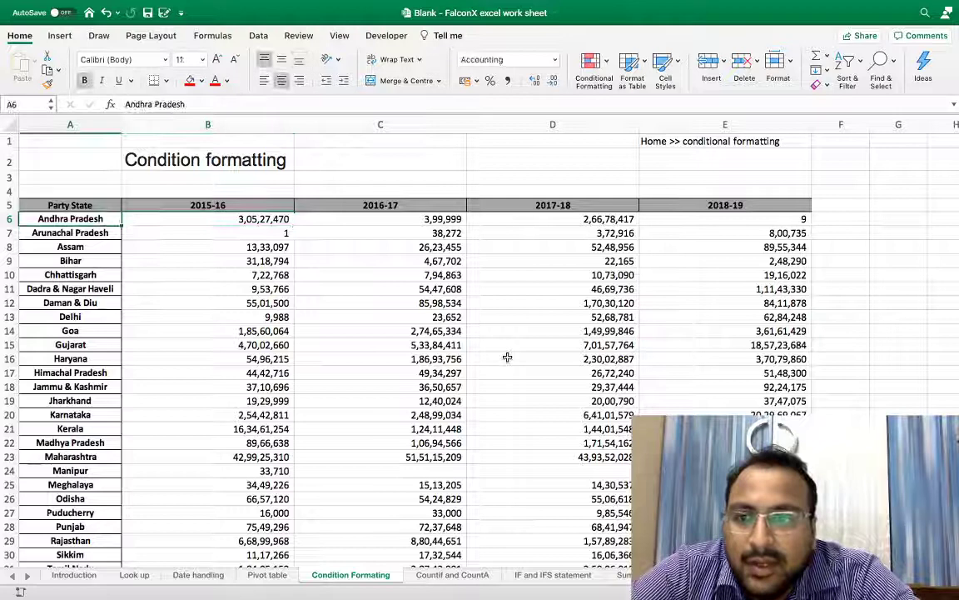
key(Right)
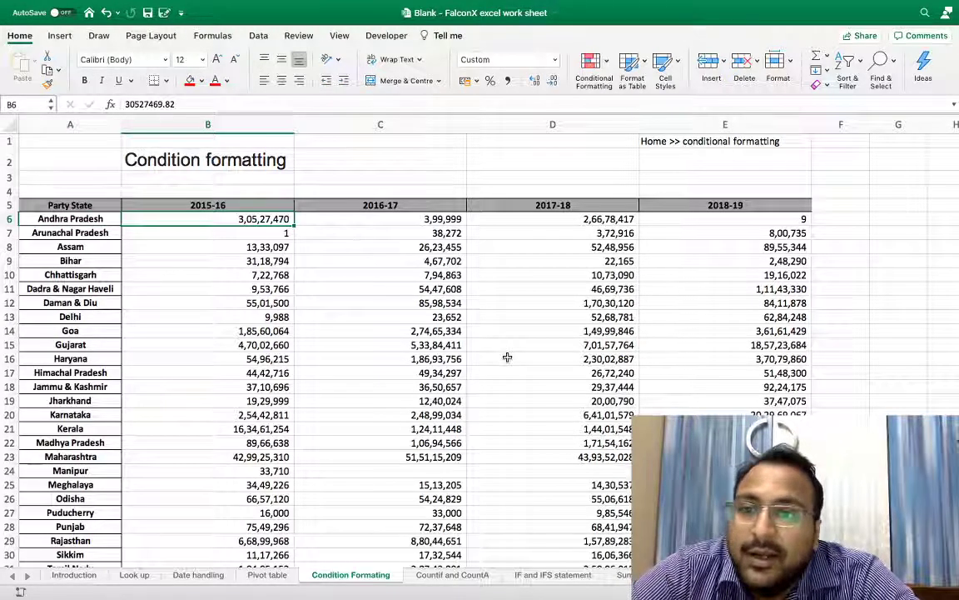
- Extend the selection across Andhra Pradesh's yearly values and bring up the Conditional Formatting menu
key(shift+Right)
key(shift+Right)
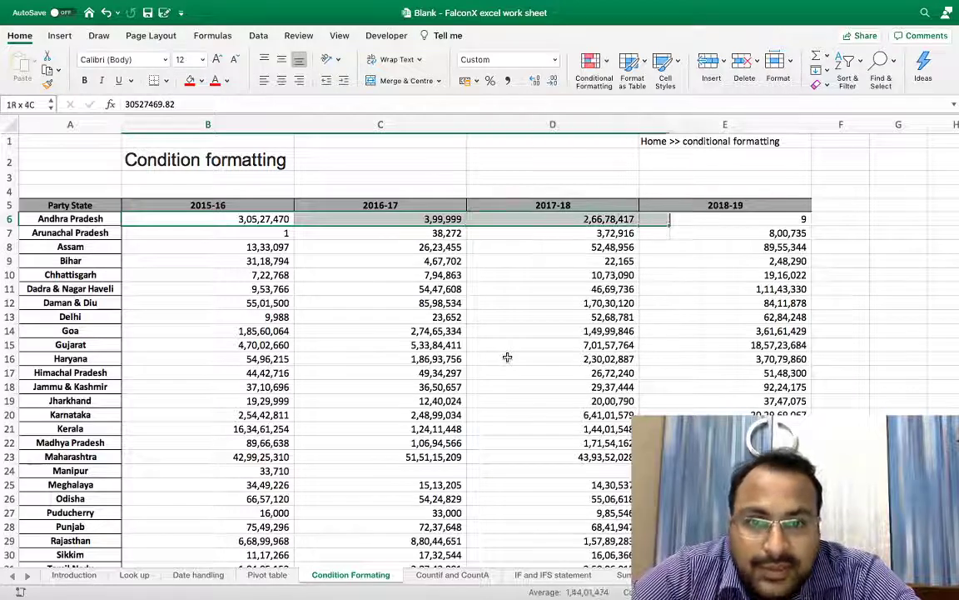
key(shift+Right)
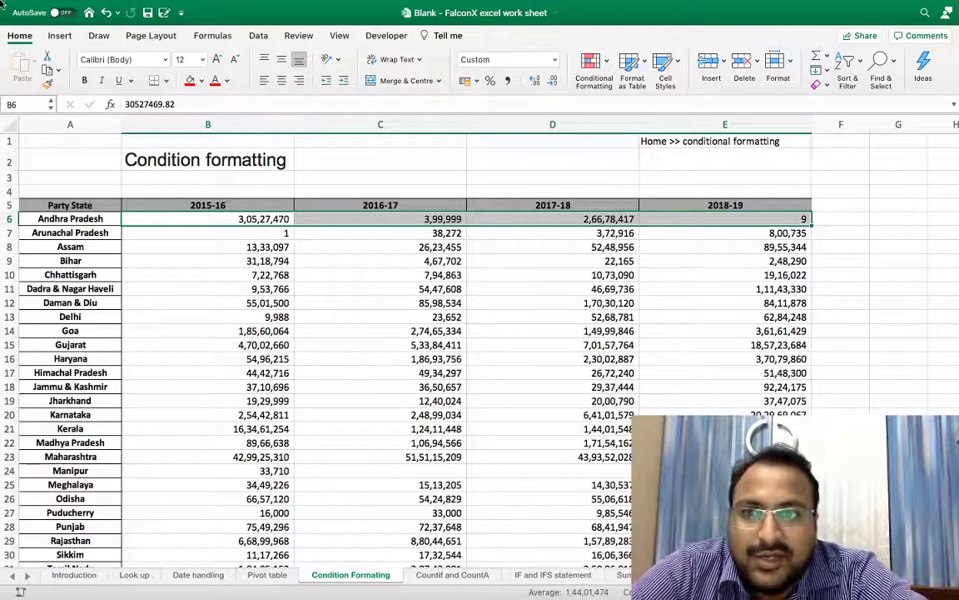
click(604, 63)
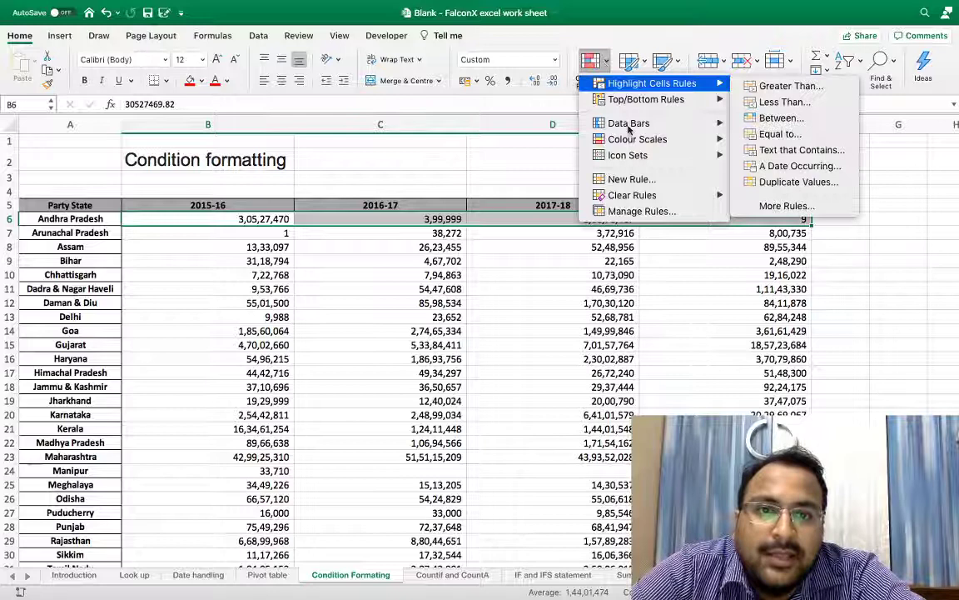
mouse_move(637, 139)
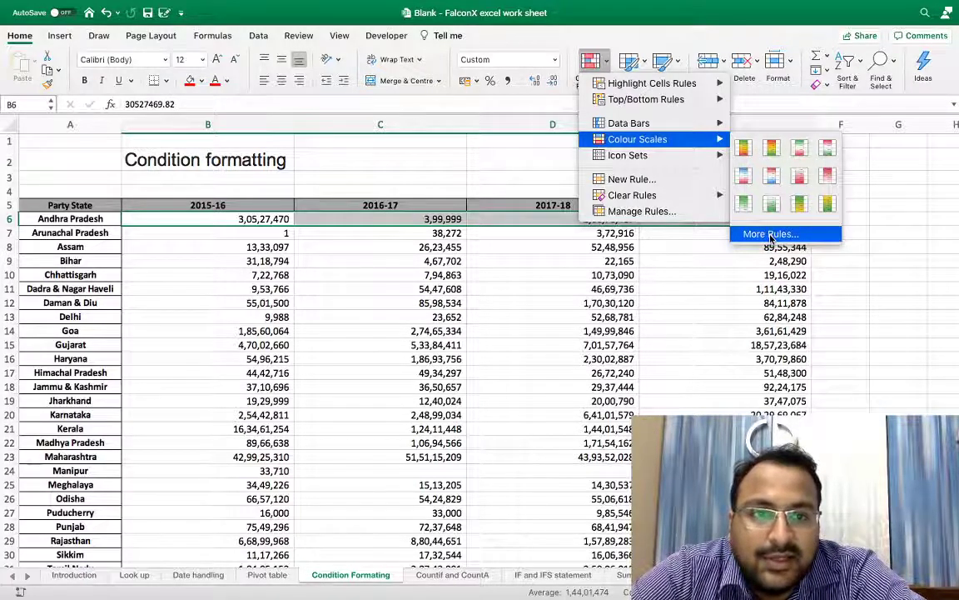
click(771, 234)
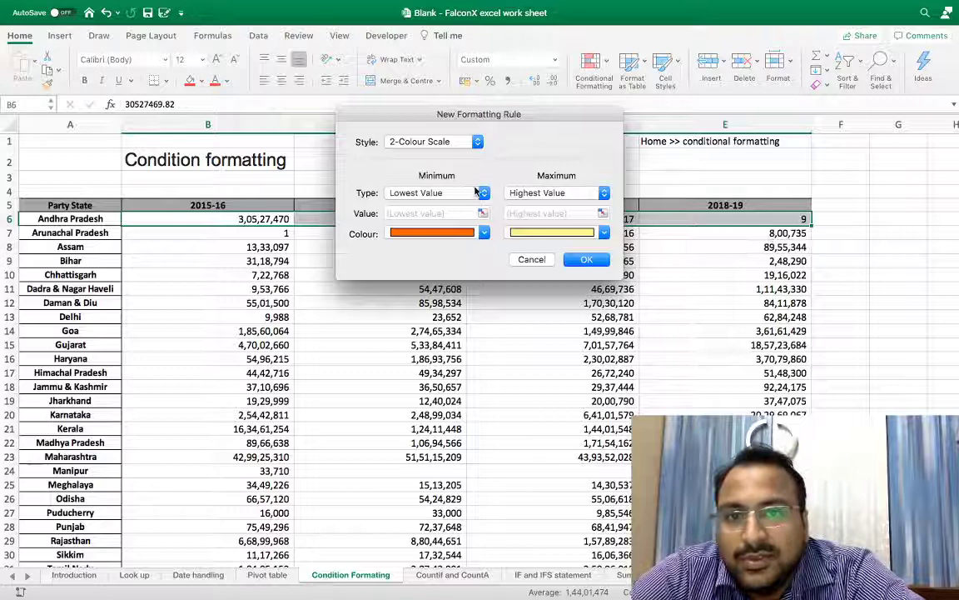
click(471, 192)
click(468, 195)
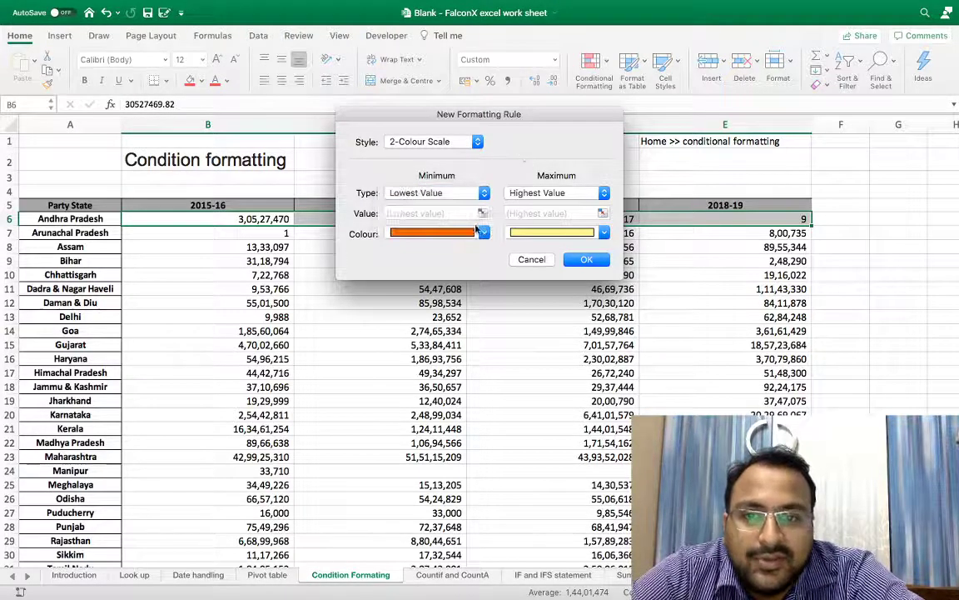
click(483, 232)
click(341, 260)
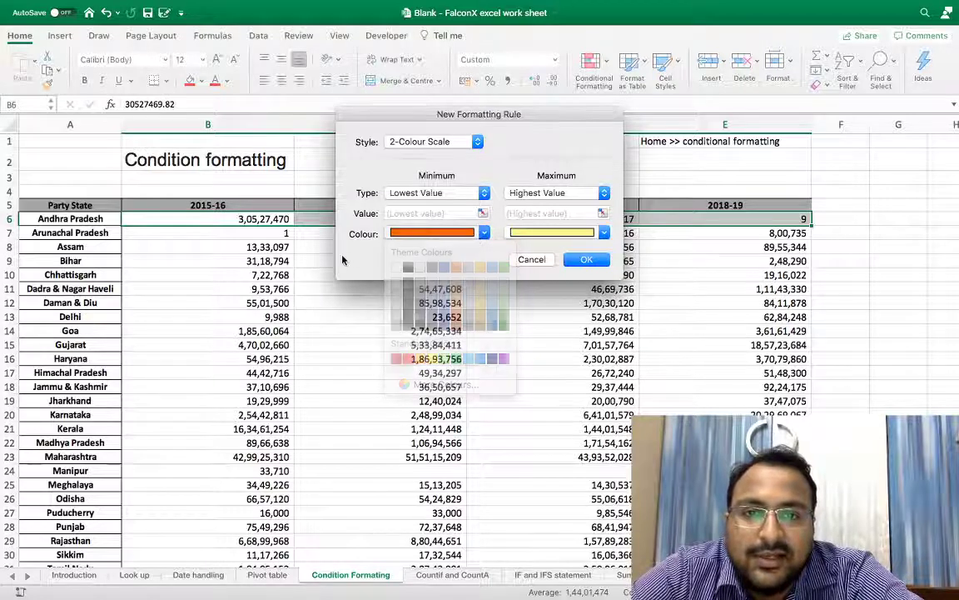
click(533, 261)
click(593, 63)
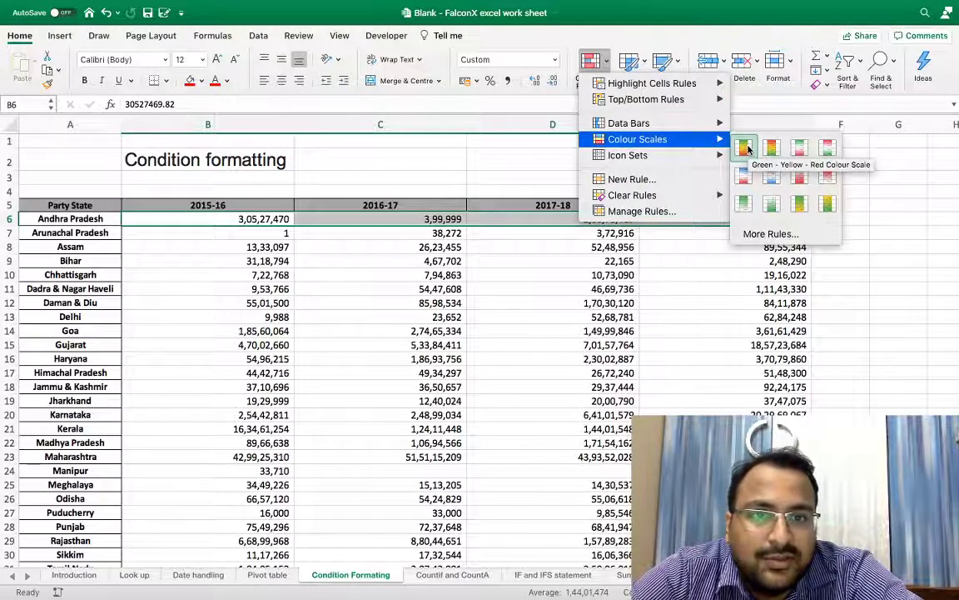
- Apply the Green-Yellow-Red colour scale to row 6 and copy B6's value into C6
click(747, 148)
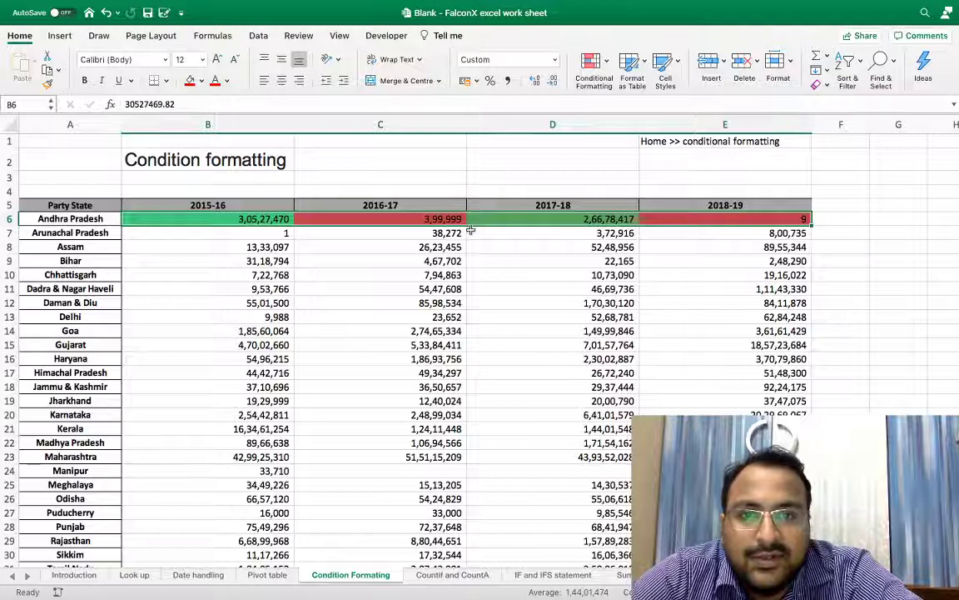
click(375, 218)
click(261, 217)
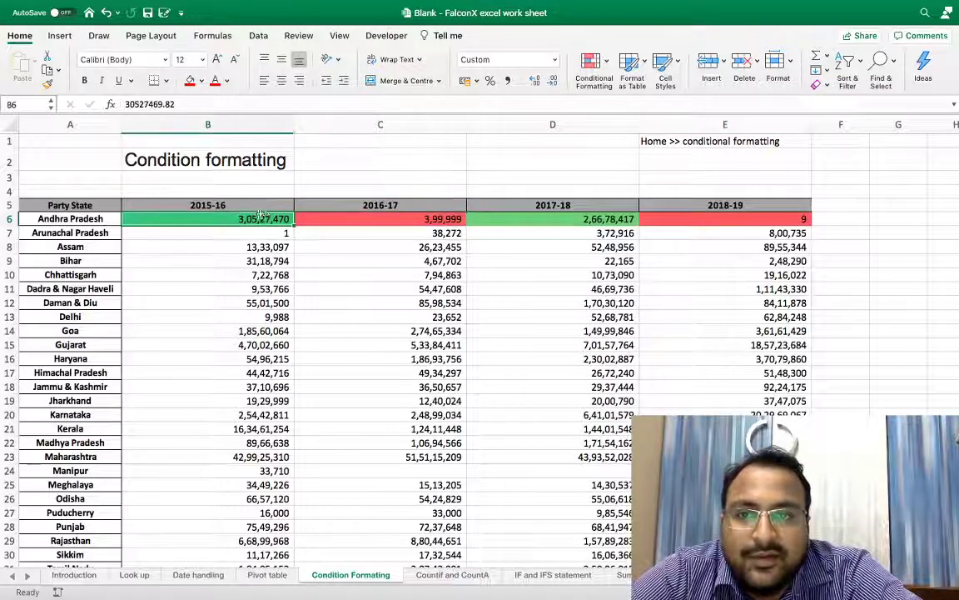
key(ctrl+c)
click(305, 219)
key(Return)
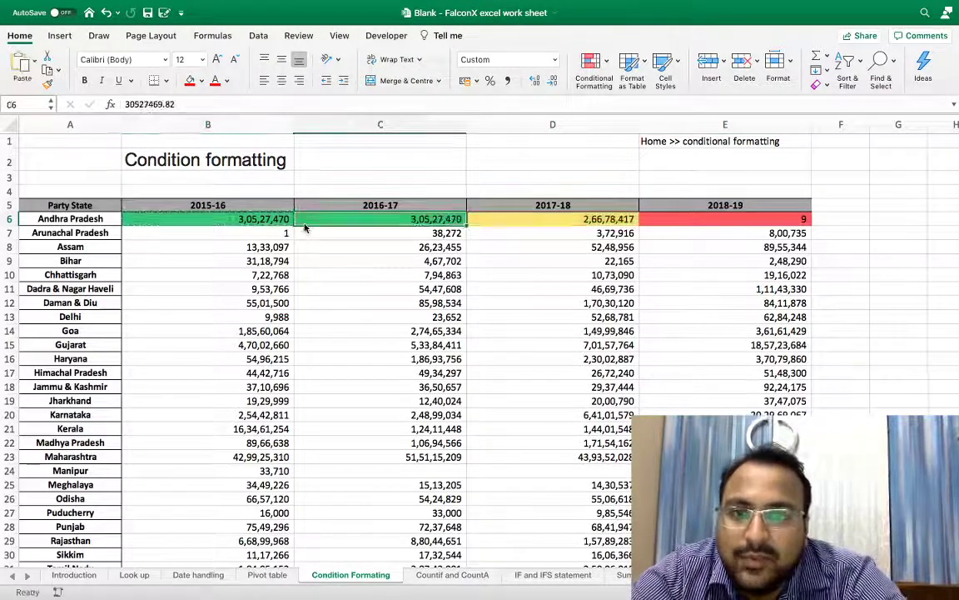
- Edit Andhra Pradesh's 2016-17 value in C6 until it reads 3,00,000
click(315, 101)
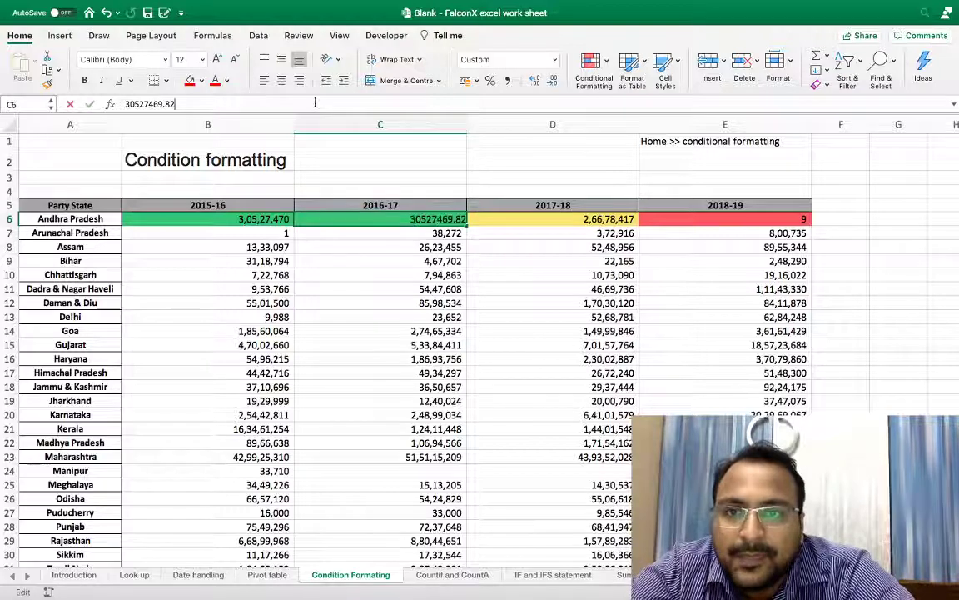
key(BackSpace)
key(BackSpace)
key(BackSpace)
key(BackSpace)
key(BackSpace)
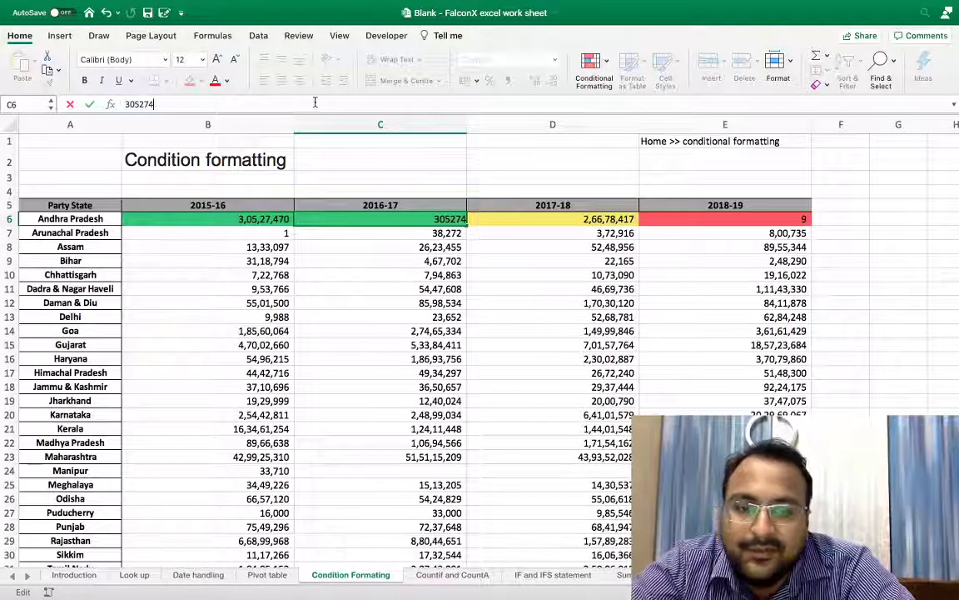
text(0)
key(Return)
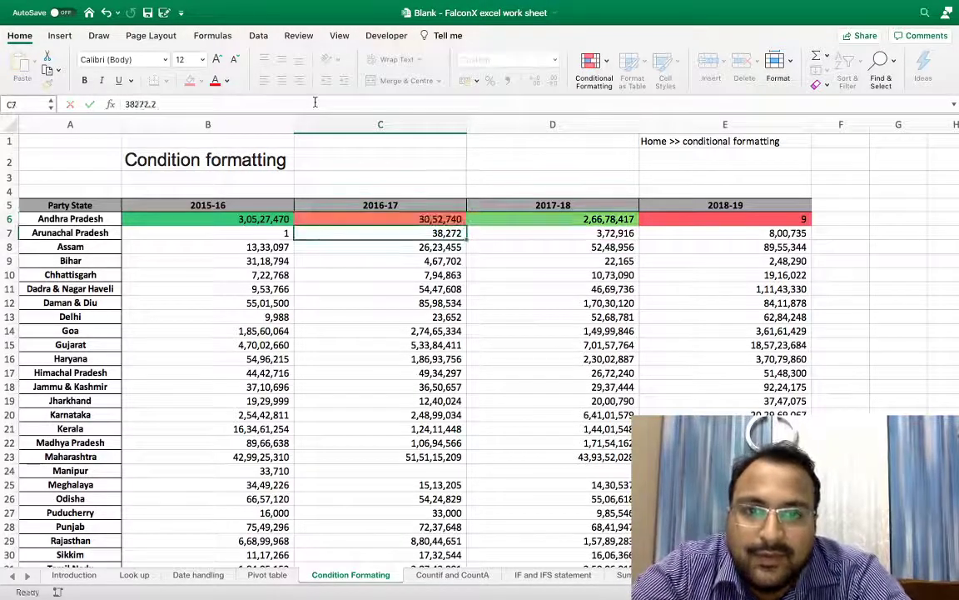
key(Up)
click(316, 100)
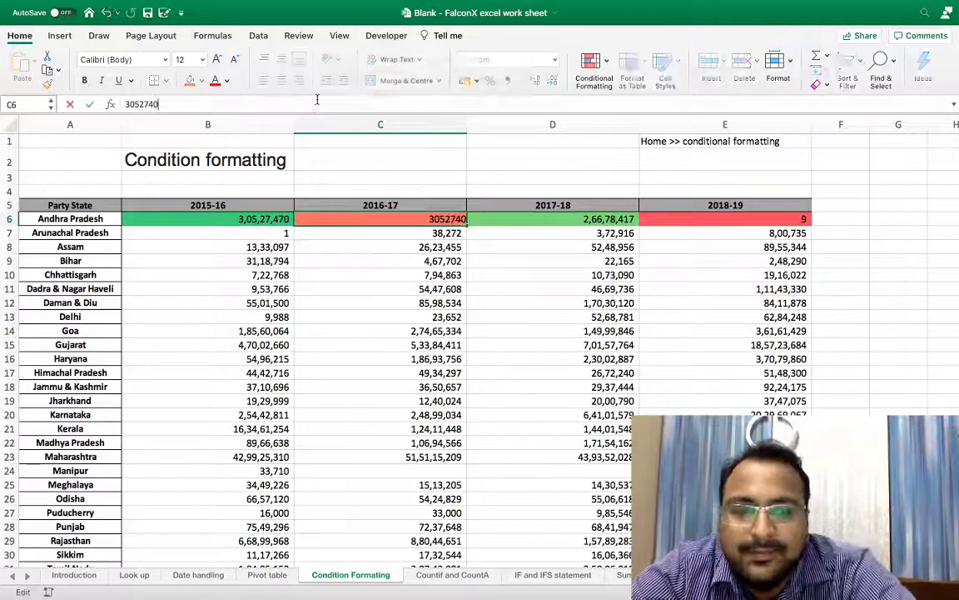
text(0)
key(ctrl+Return)
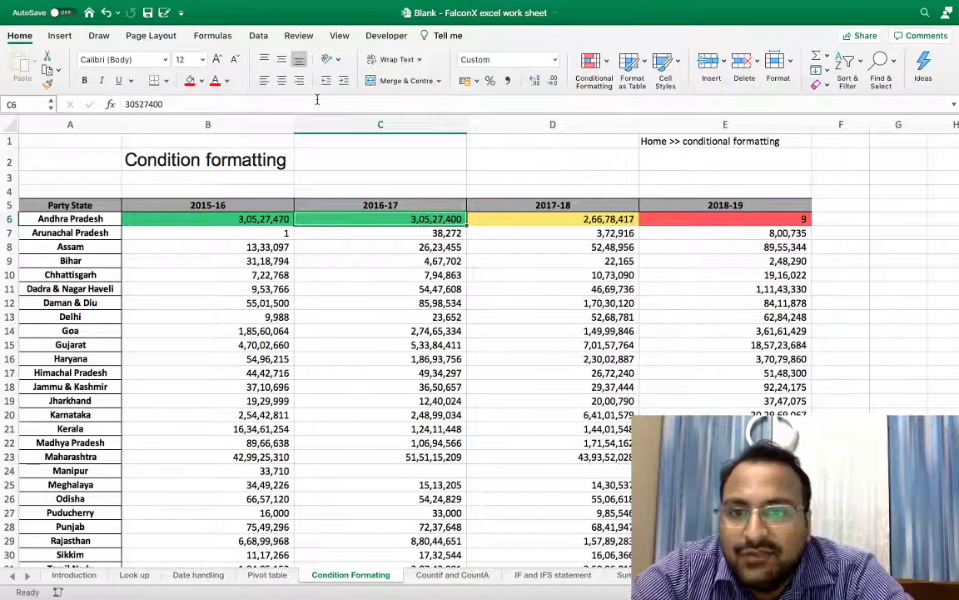
click(316, 100)
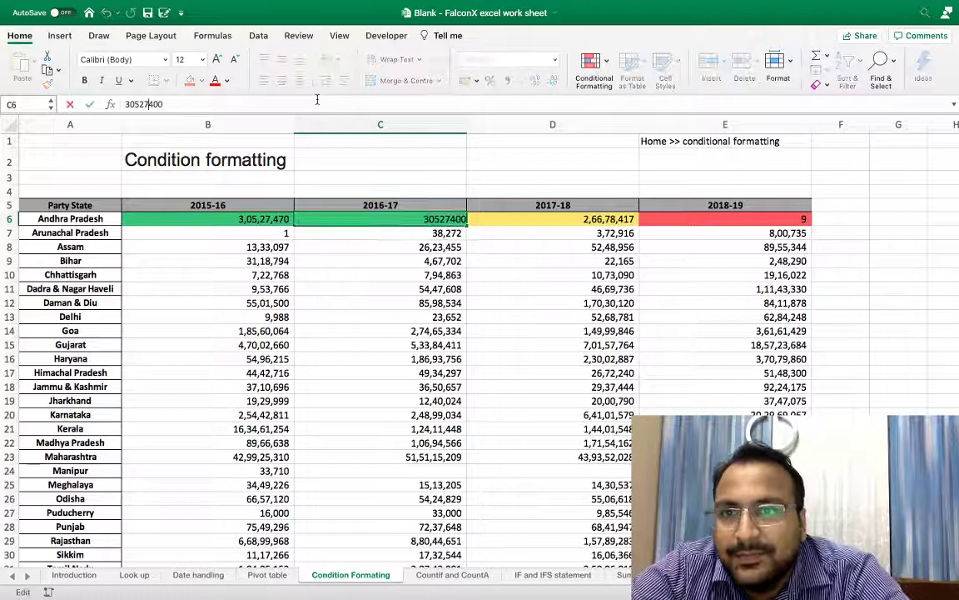
key(BackSpace)
key(BackSpace)
text(999)
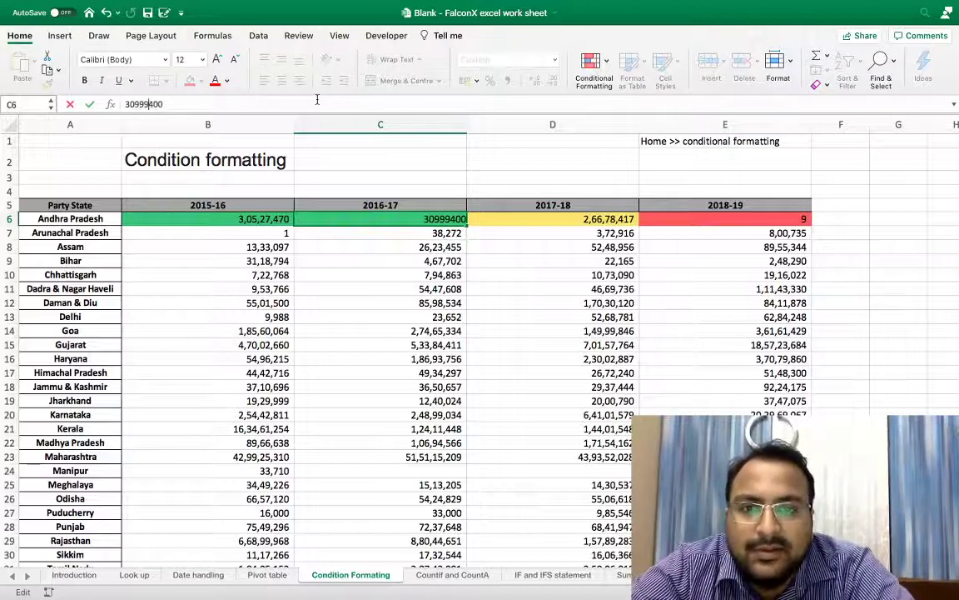
key(Return)
key(Up)
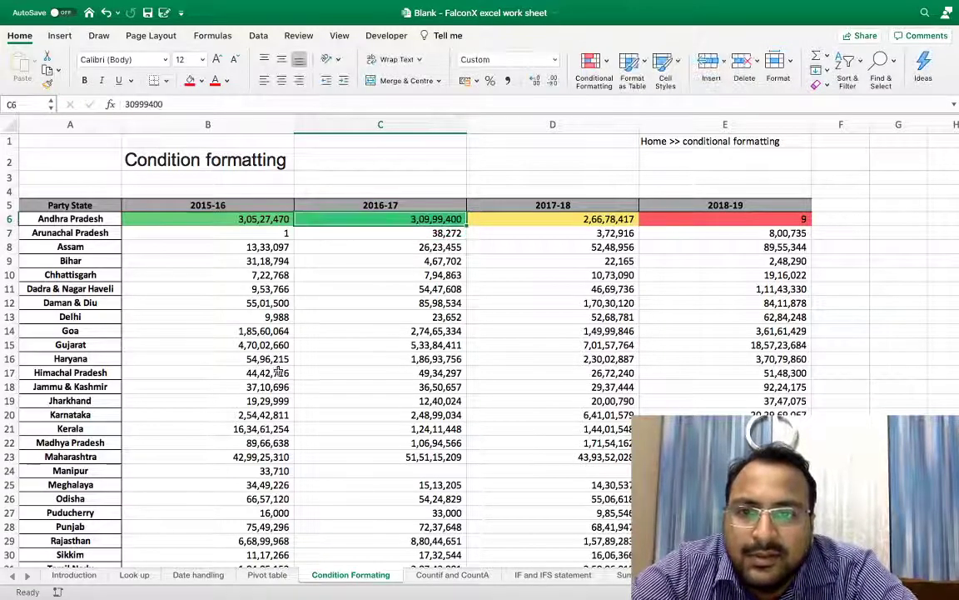
text(30)
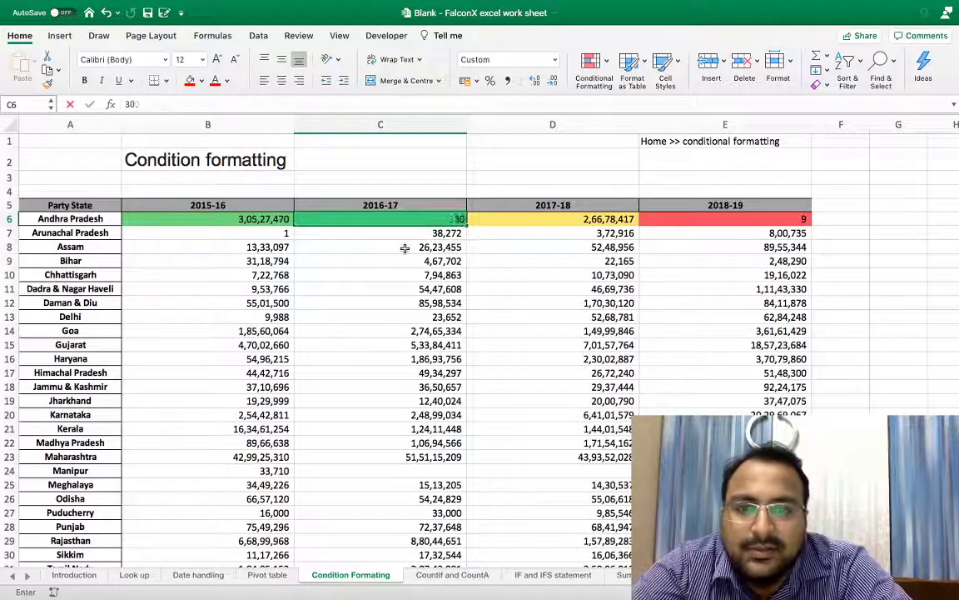
key(Return)
- Return the cursor to B6, the 2015-16 value
key(Up)
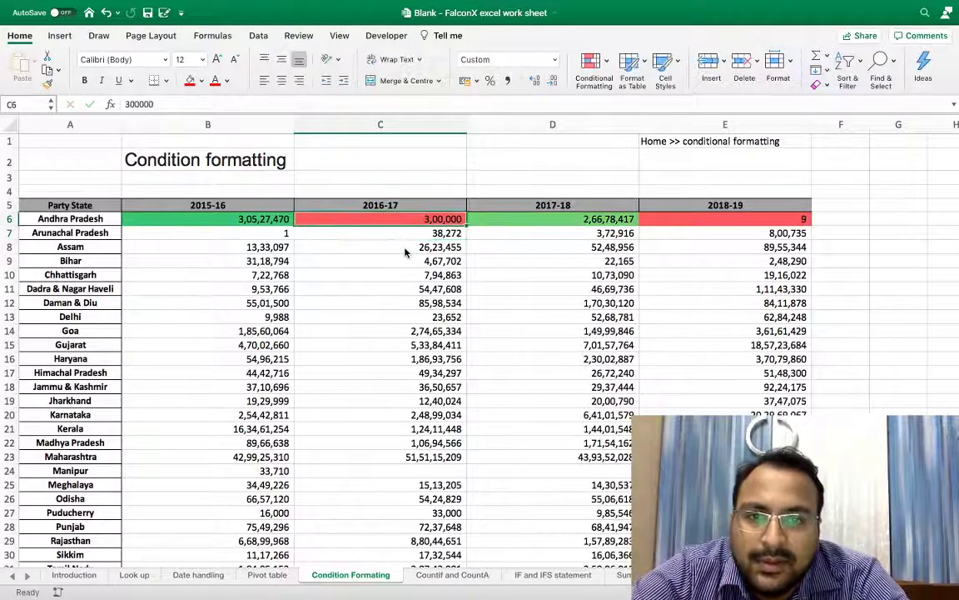
key(Down)
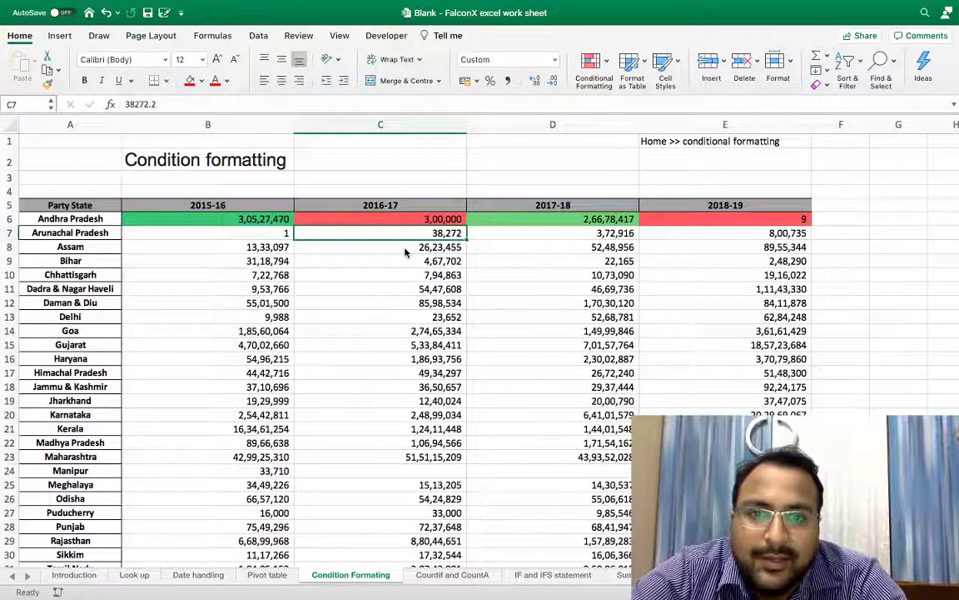
key(Up)
key(Down)
key(Up)
key(Left)
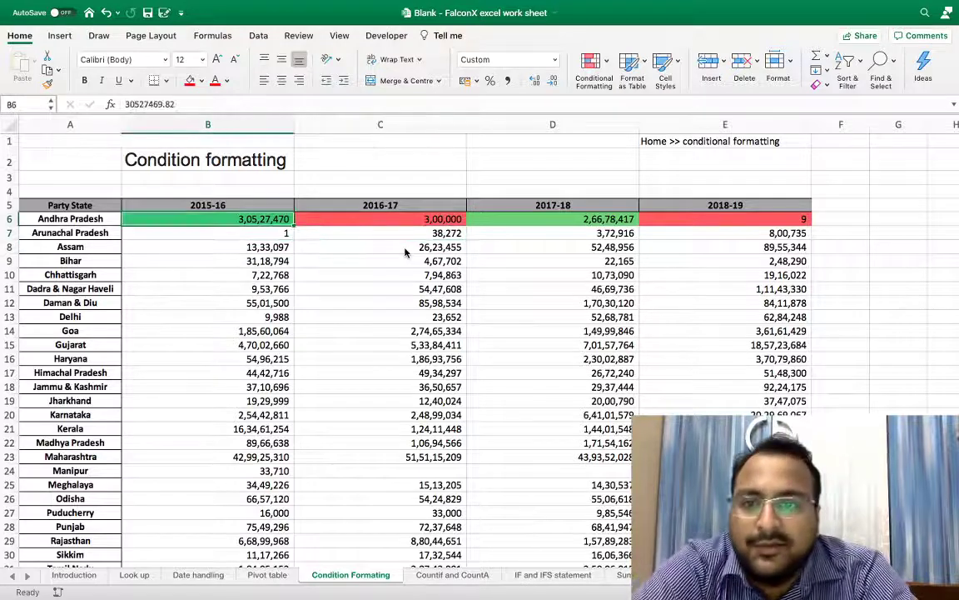
- Format-paint row 6's colour scale onto each state row from 7 down to West Bengal
key(shift+Right)
key(shift+Right)
key(shift+Right)
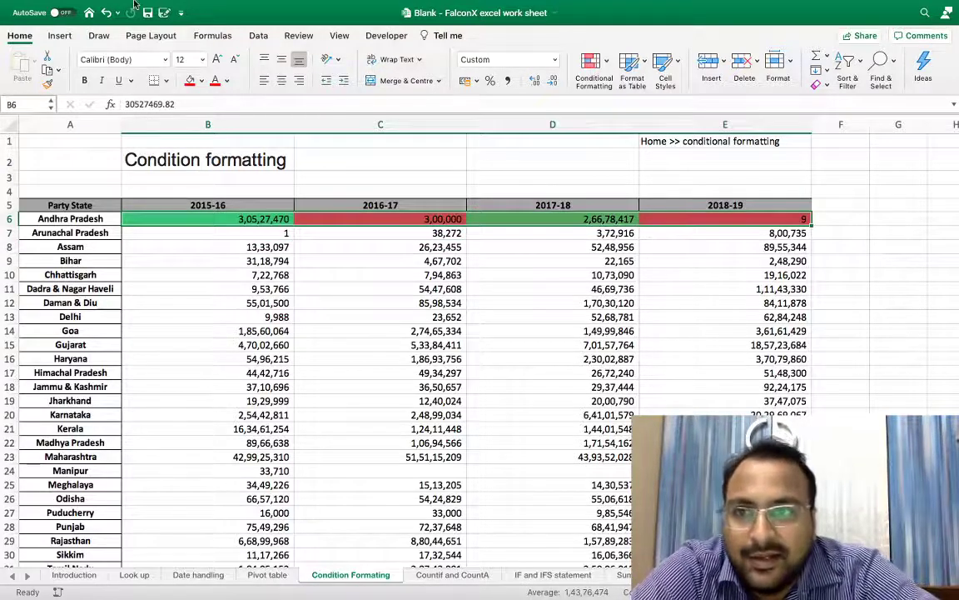
click(47, 84)
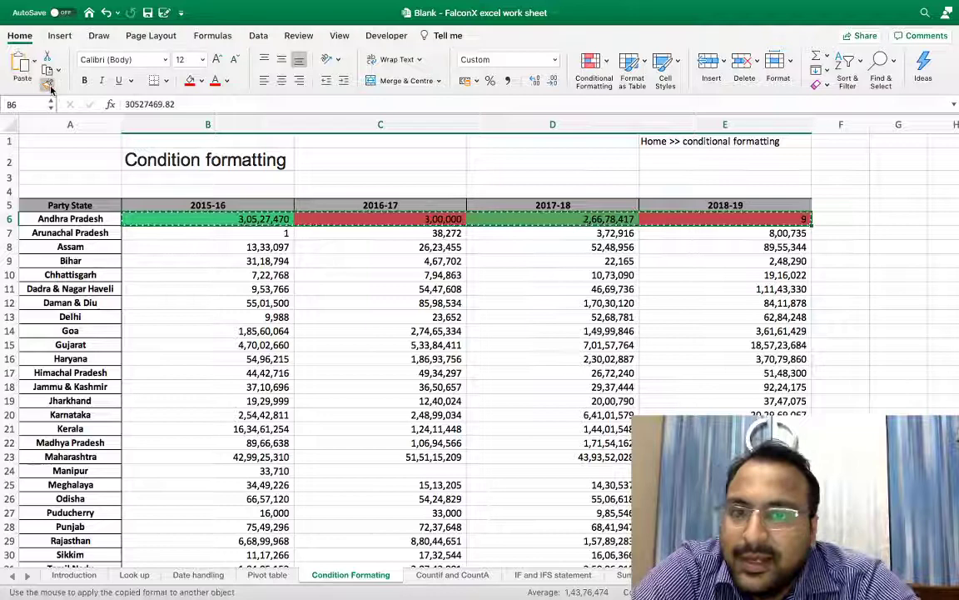
key(Down)
key(Down)
key(Down)
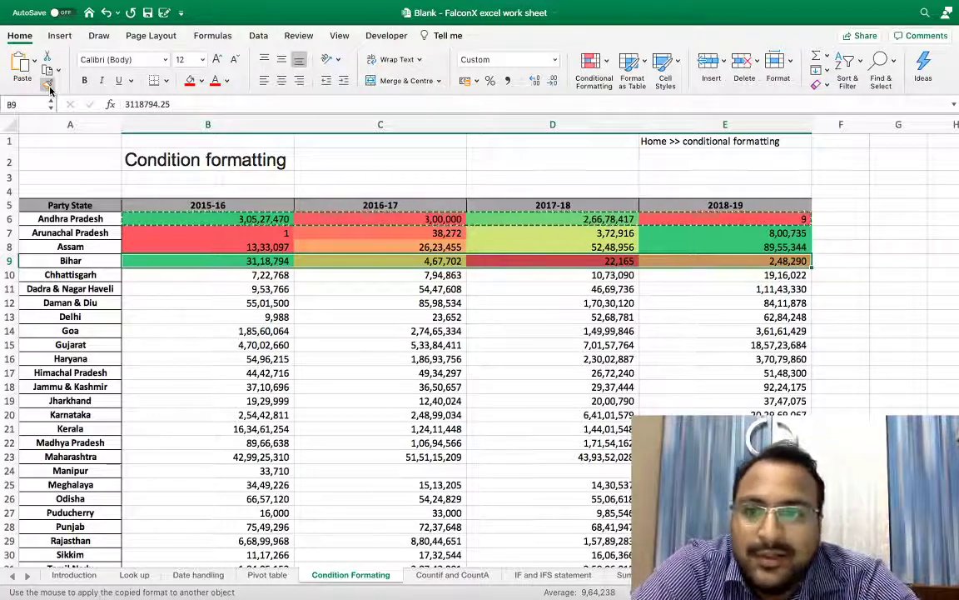
key(Down)
key(Down)
key(Down)
key(Down)
key(Down)
key(Down)
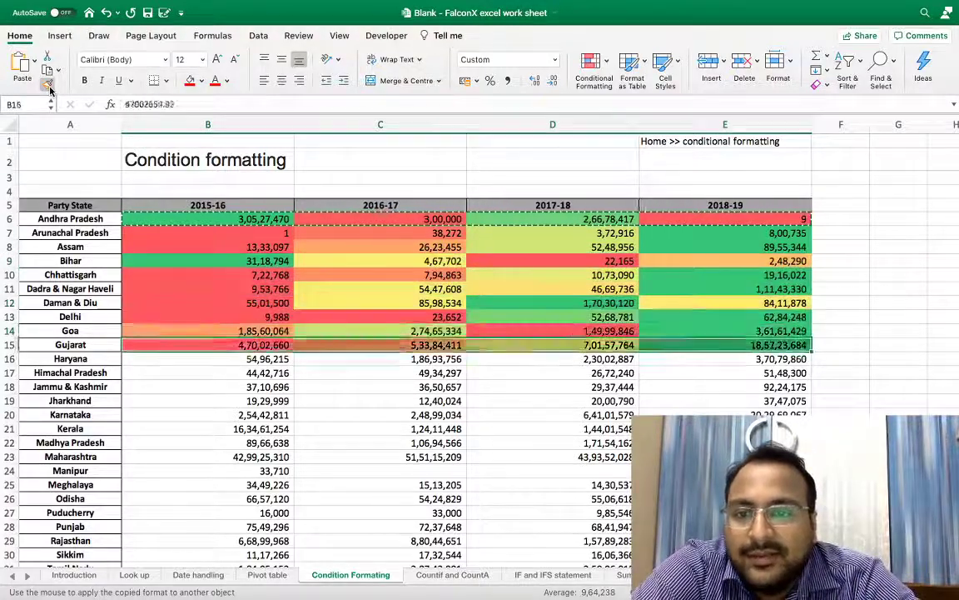
key(Down)
key(Down)
key(Down)
key(Down)
key(Down)
key(Down)
key(Down)
key(Down)
key(Down)
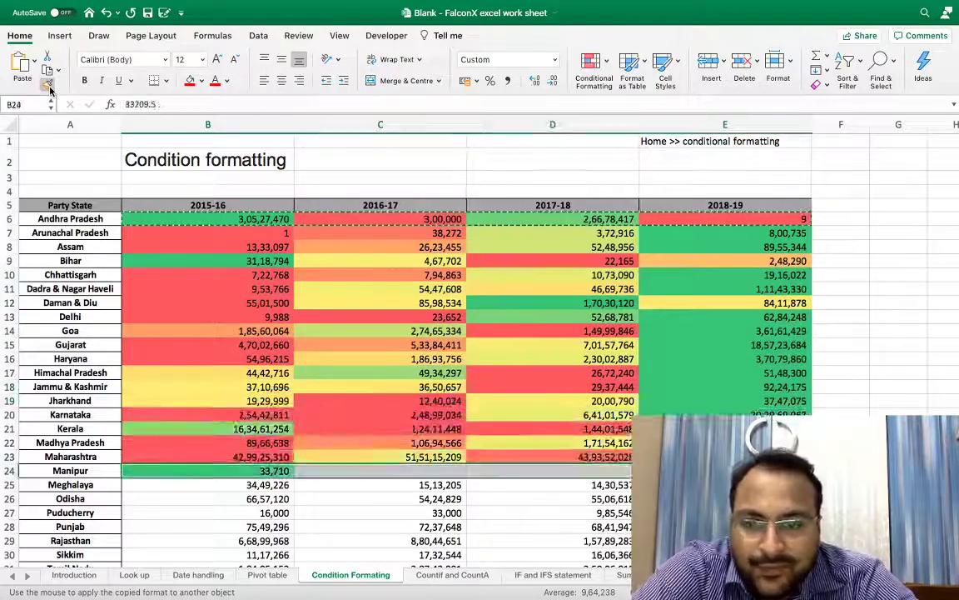
key(Down)
key(Down)
key(Down)
key(Down)
key(Down)
key(Down)
key(Down)
key(Down)
key(Down)
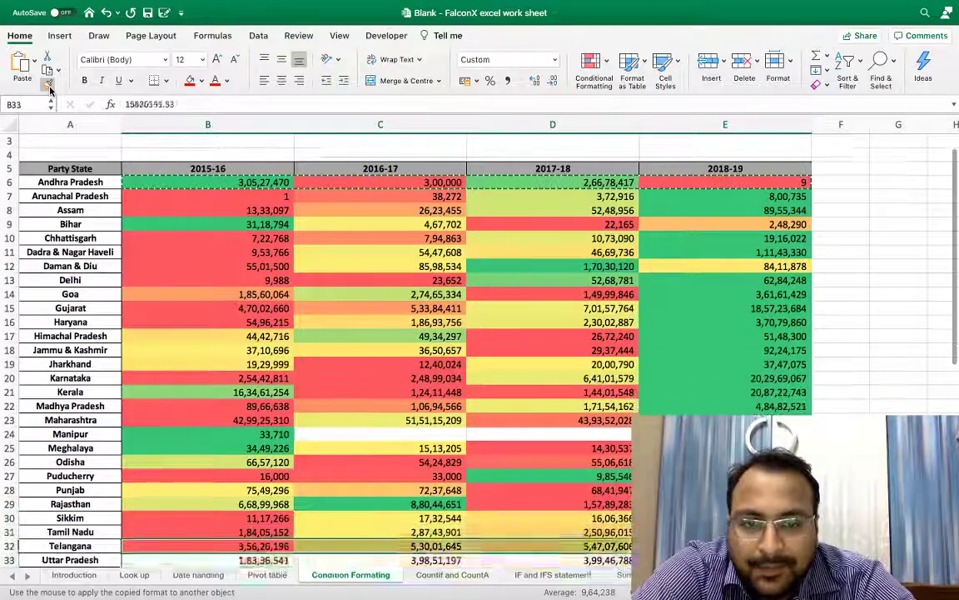
key(Down)
key(Down)
key(Down)
key(Down)
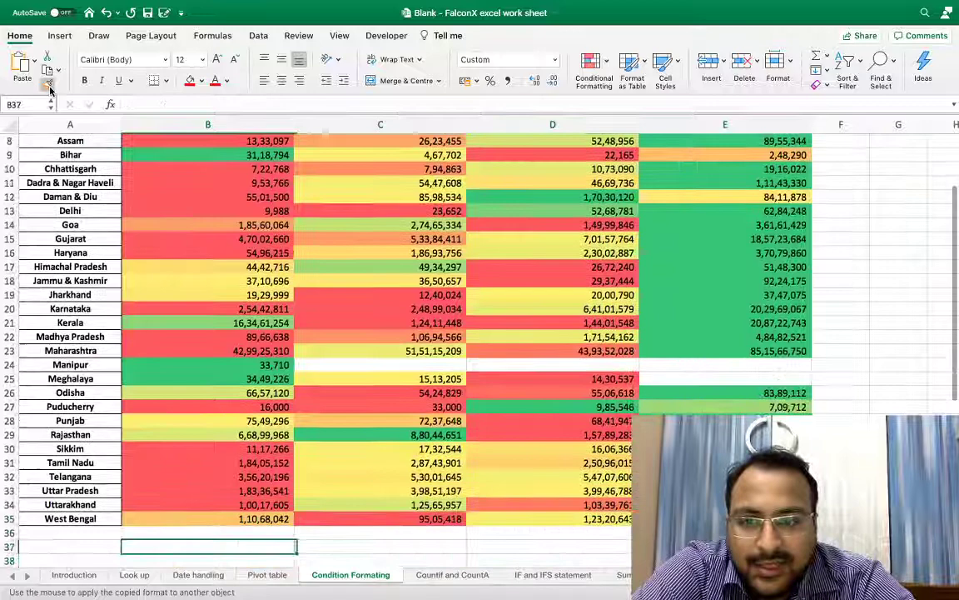
key(Up)
key(Up)
scroll(275, 272, up, 3)
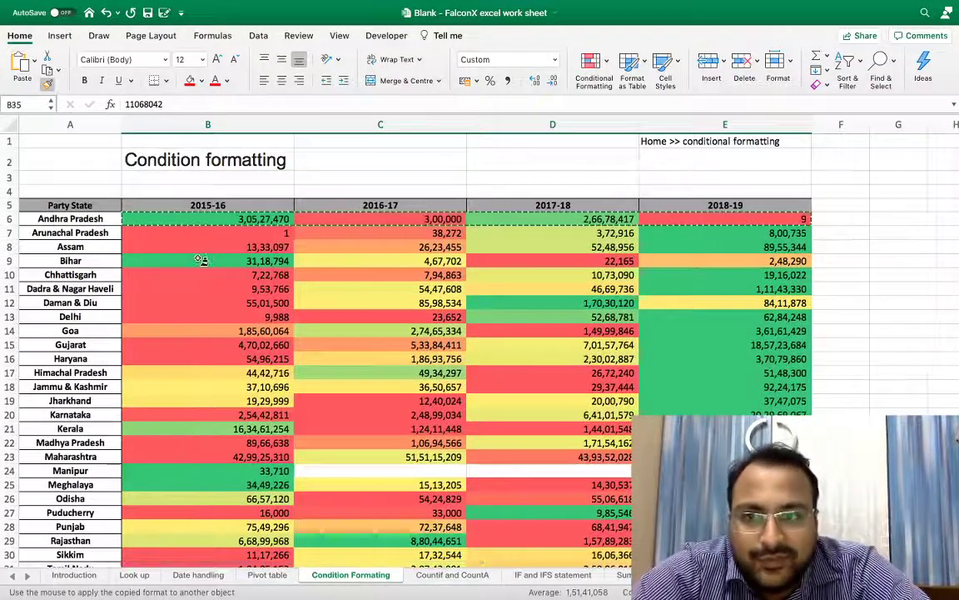
scroll(204, 258, down, 10)
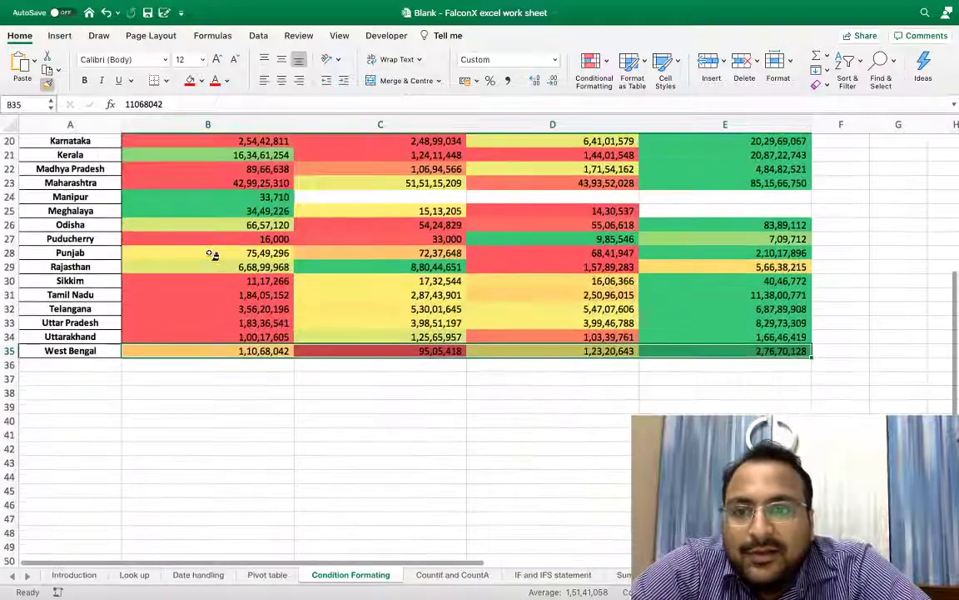
scroll(212, 254, up, 2)
scroll(212, 255, up, 6)
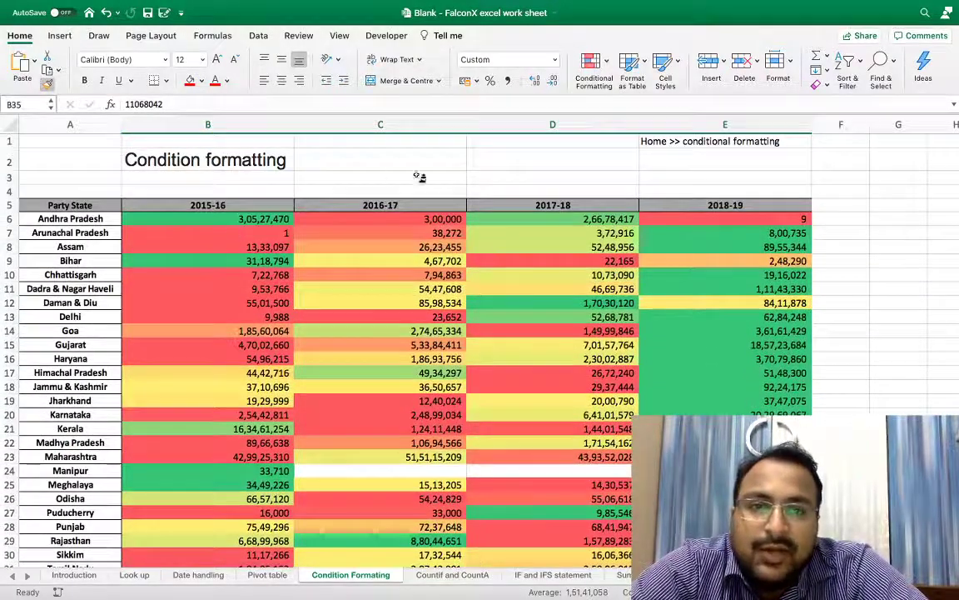
- Clear conditional formatting rules from the entire sheet, then select the 2015-16 values from B6 down
click(606, 68)
mouse_move(633, 195)
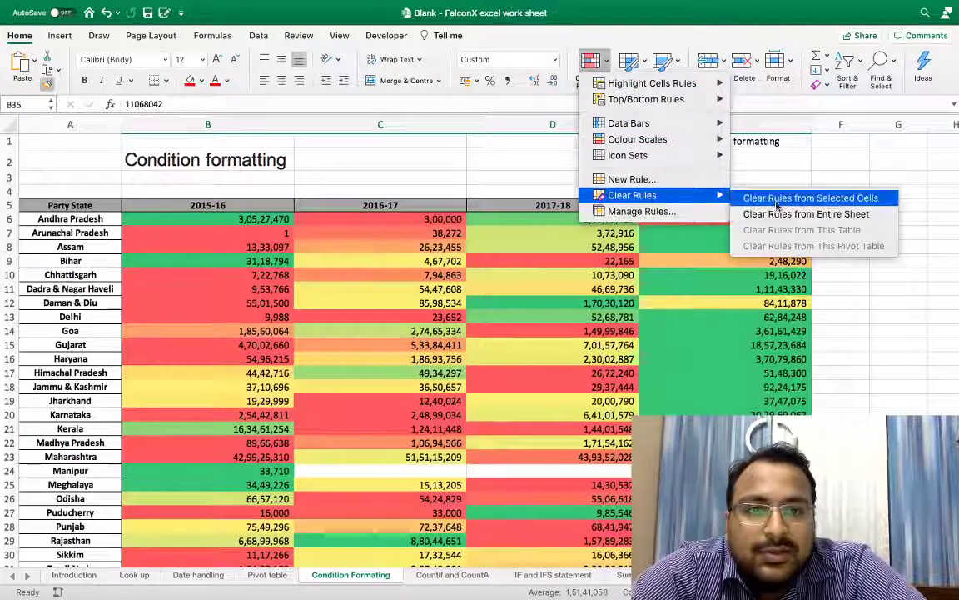
click(774, 214)
click(254, 219)
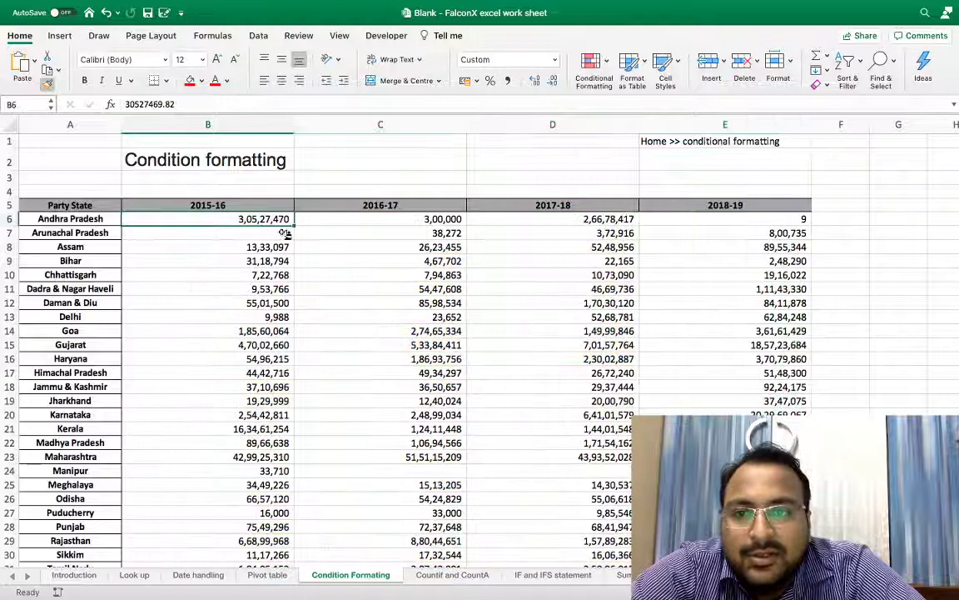
key(Left)
key(Right)
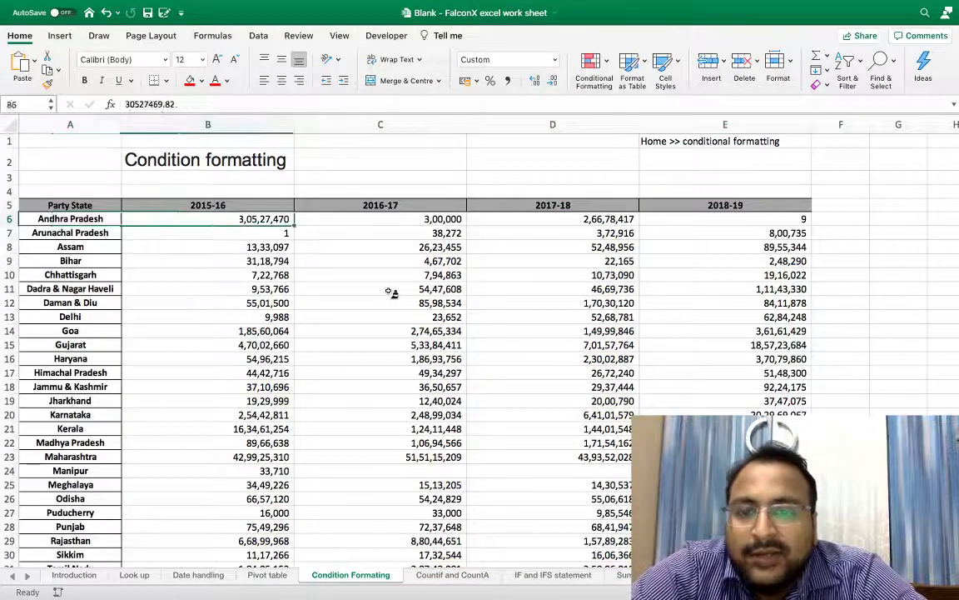
key(ctrl+shift+Down)
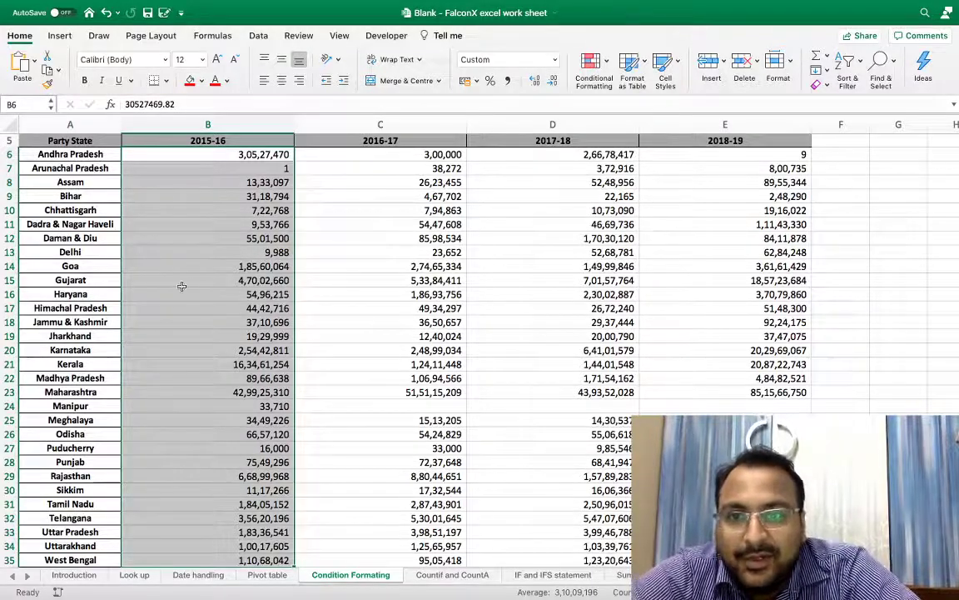
- Apply a Green-Yellow-Red colour scale to the selected 2015-16 values
scroll(204, 284, up, 3)
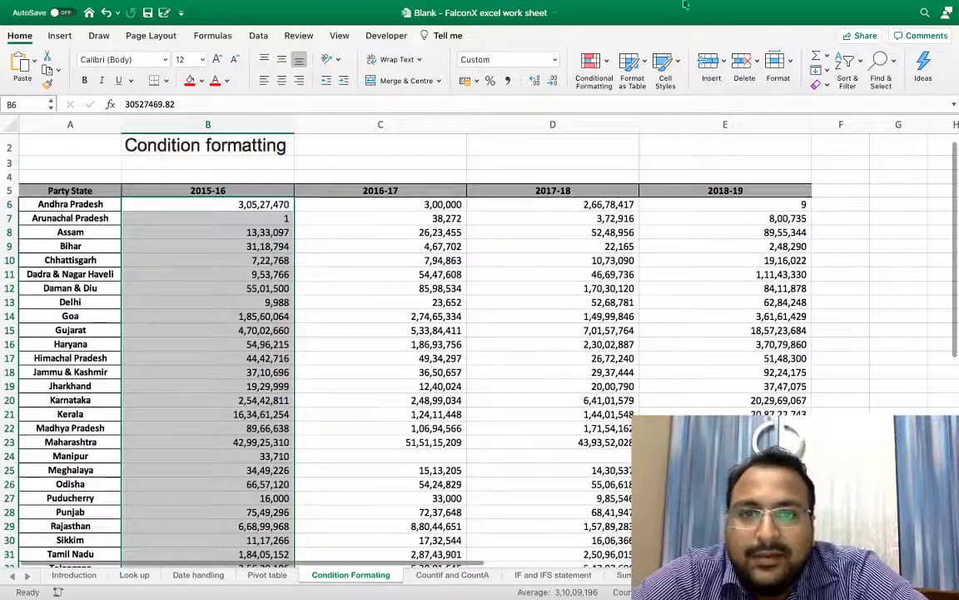
click(593, 65)
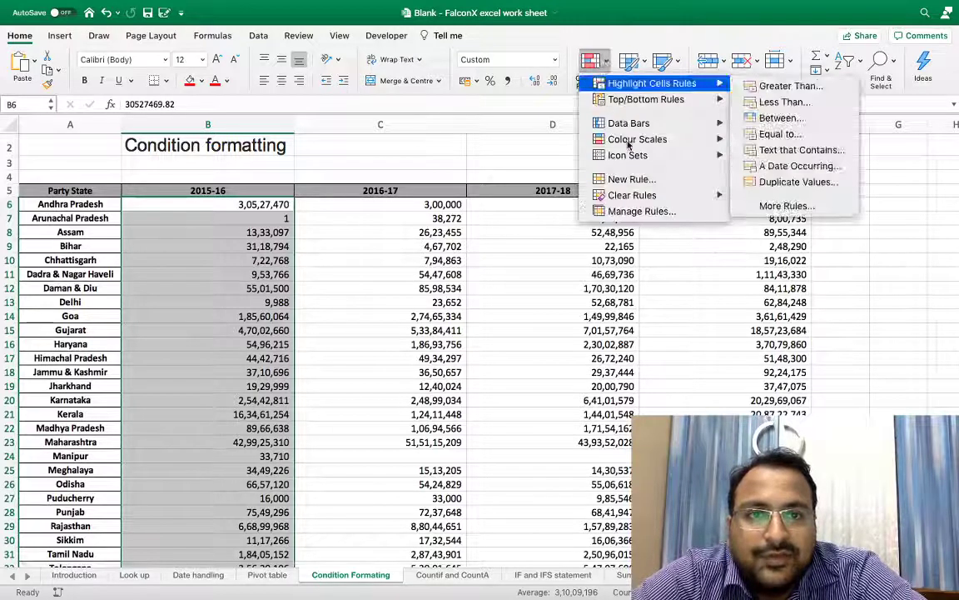
mouse_move(637, 139)
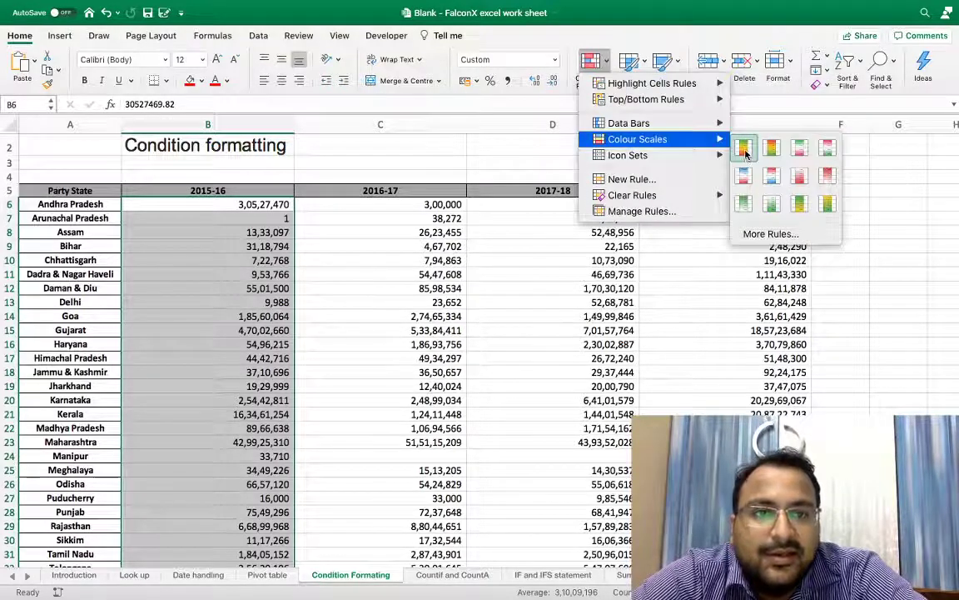
click(744, 148)
- Check the shading of Delhi, Maharashtra and Arunachal Pradesh, then reselect B6:B35
click(236, 302)
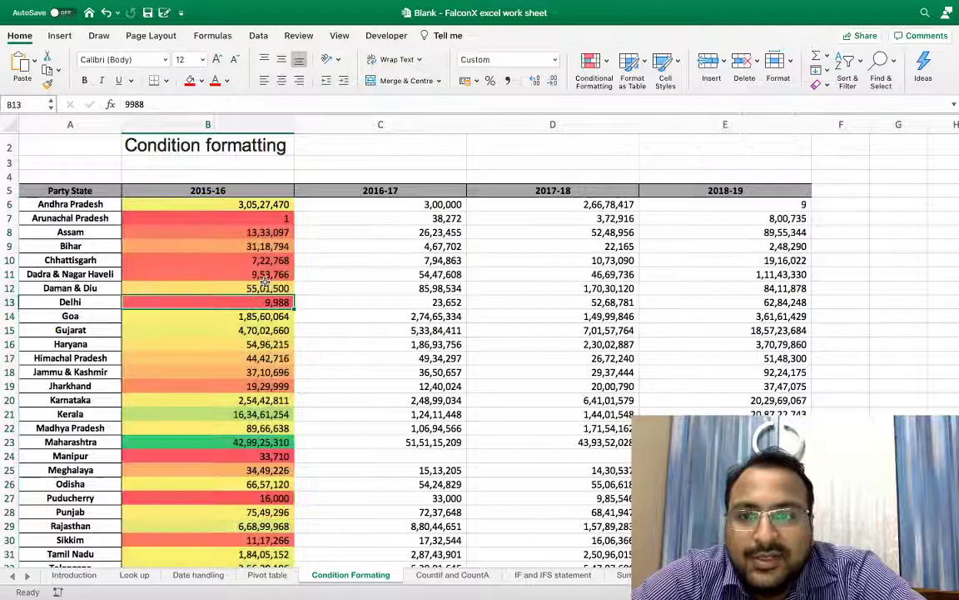
scroll(271, 293, down, 2)
click(209, 379)
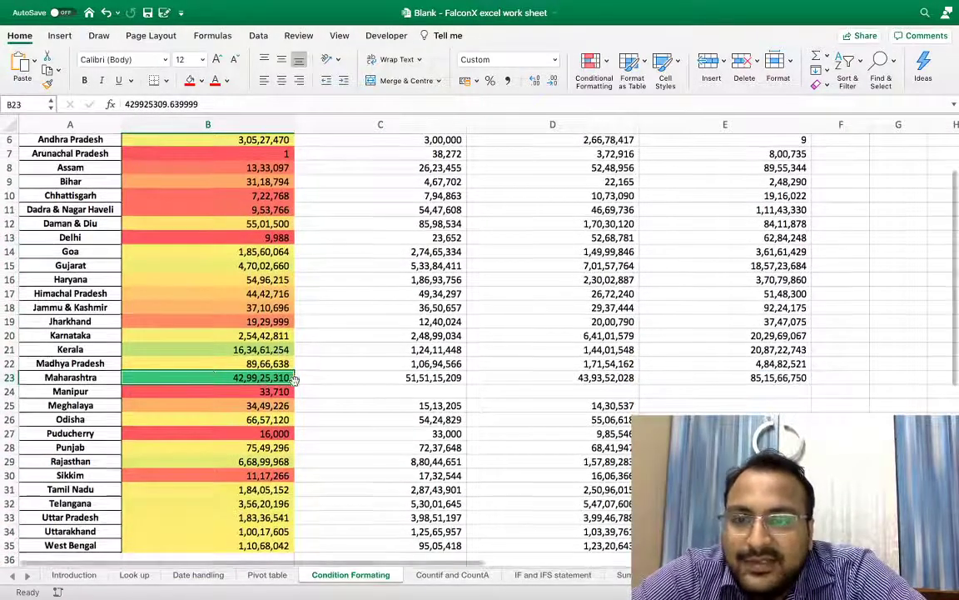
scroll(250, 341, down, 1)
scroll(222, 332, up, 4)
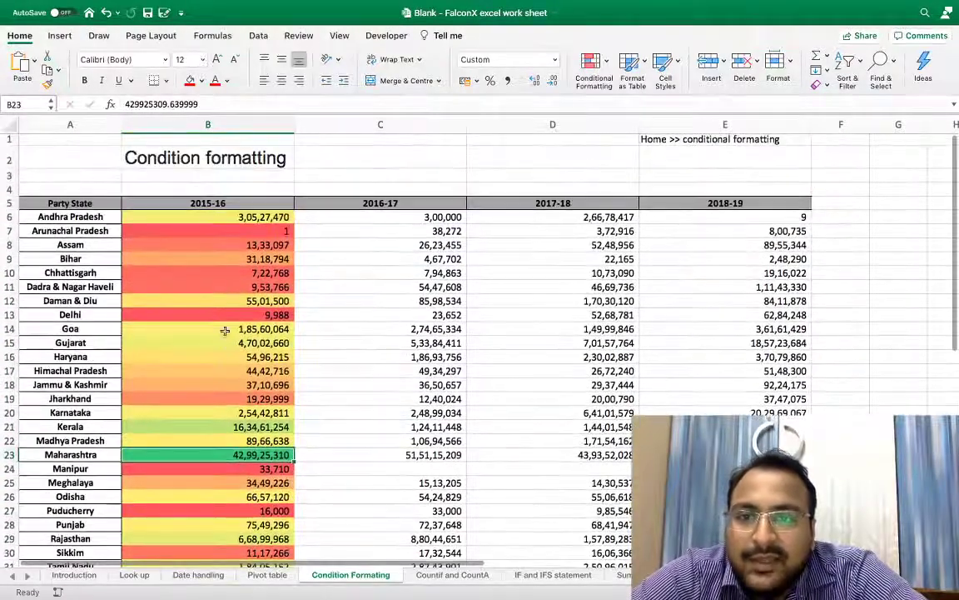
click(184, 230)
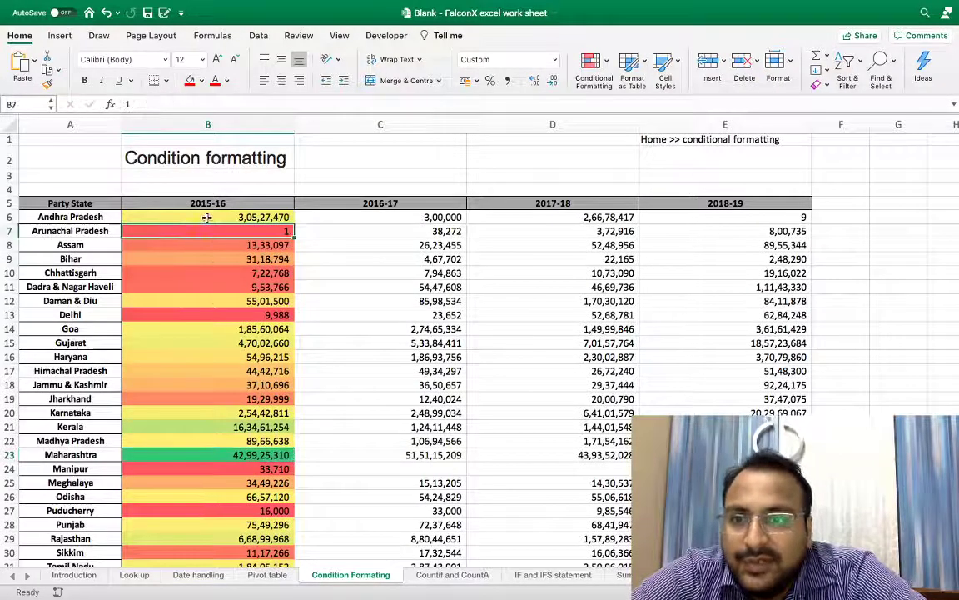
click(208, 216)
key(ctrl+shift+Down)
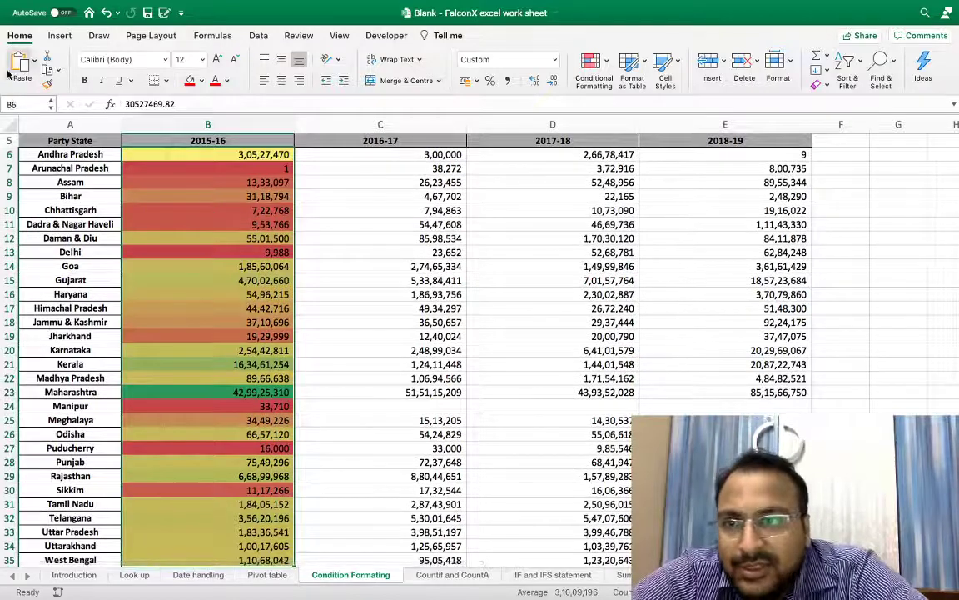
- Format-paint the 2015-16 colour scale onto the 2016-17, 2017-18 and 2018-19 columns
click(47, 83)
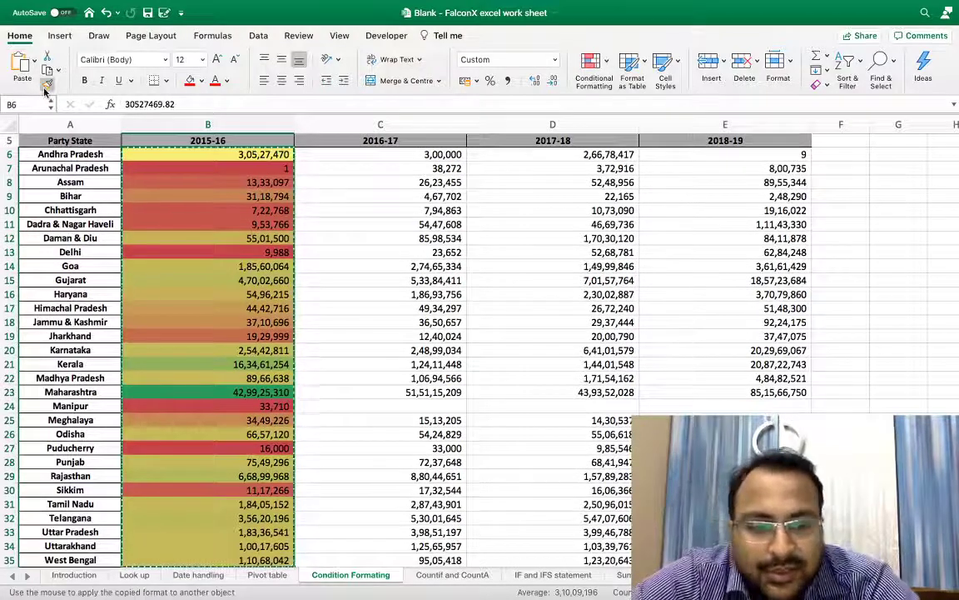
key(Right)
key(Right)
key(Right)
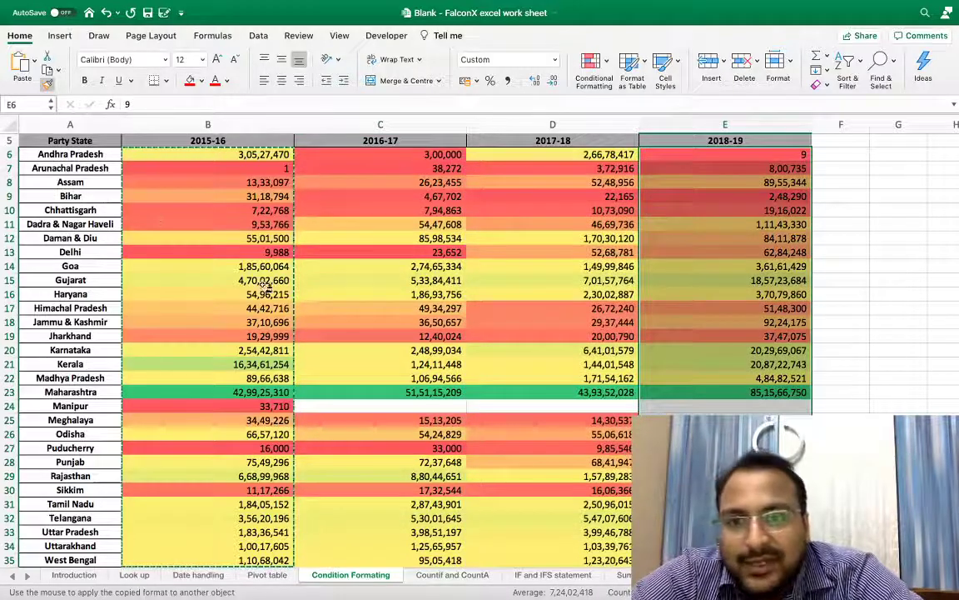
click(208, 294)
click(234, 187)
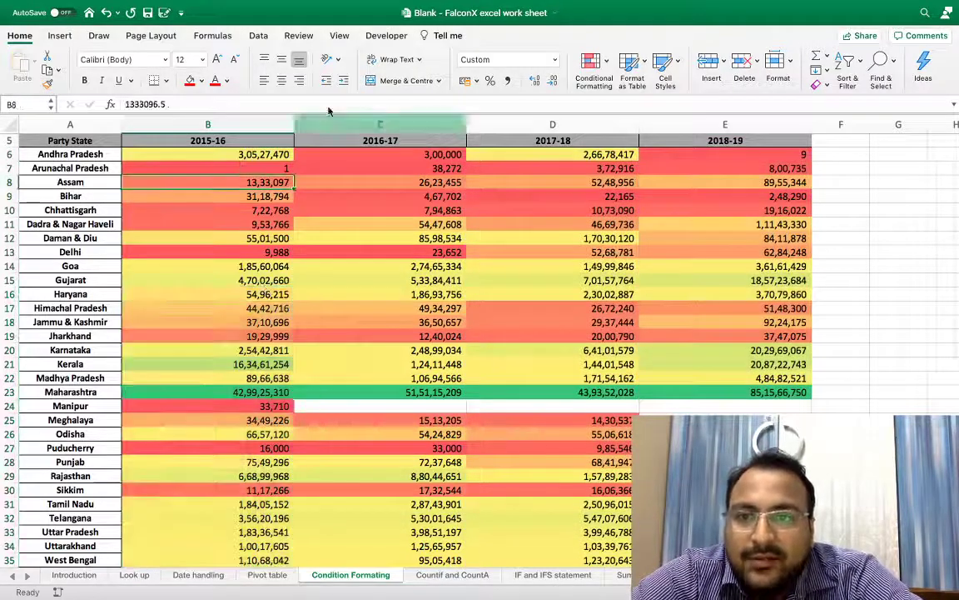
scroll(260, 139, up, 2)
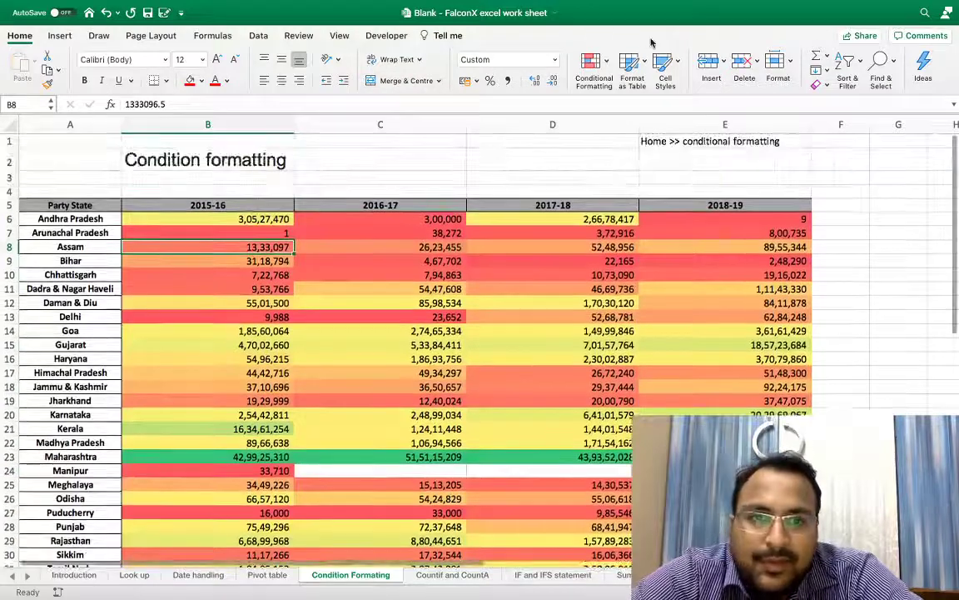
- Start a new conditional formatting rule, cancel it, and reselect B6:B35
click(605, 62)
mouse_move(652, 83)
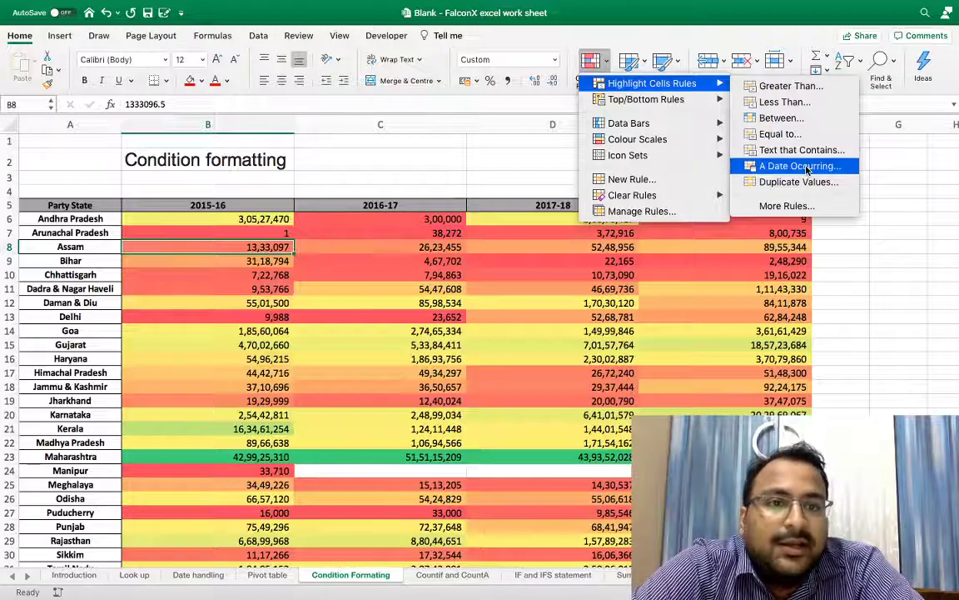
click(785, 207)
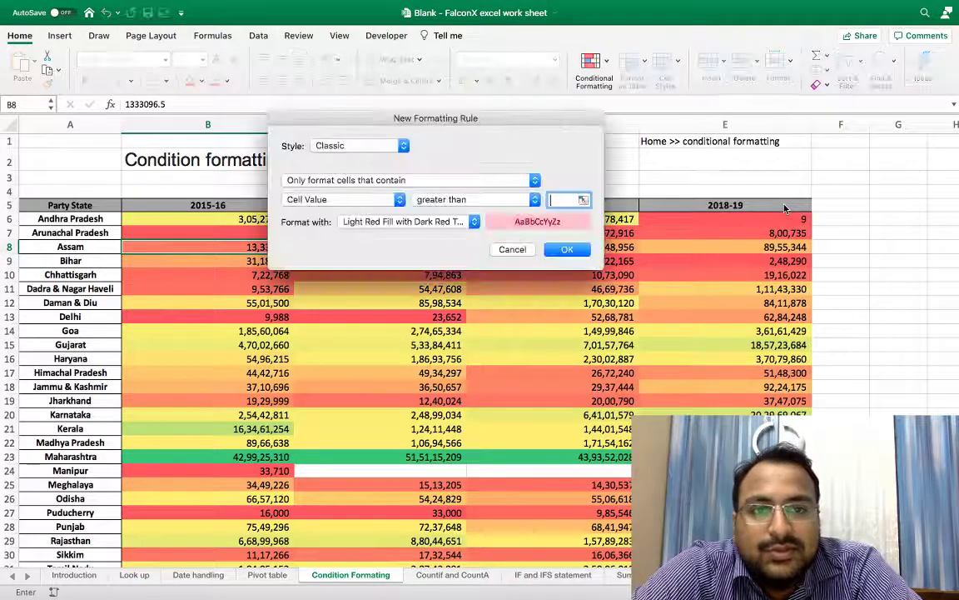
click(513, 249)
click(263, 218)
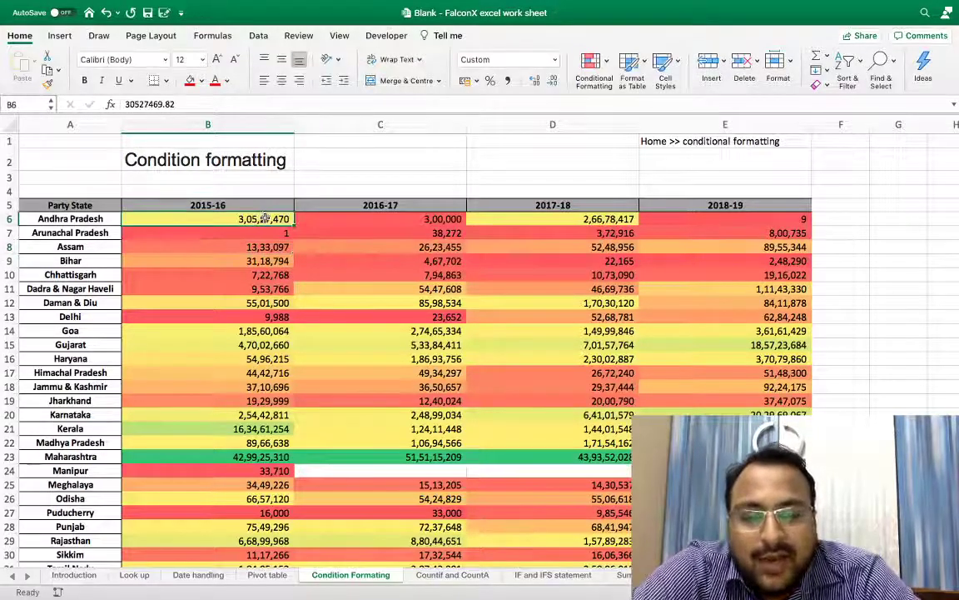
drag(265, 218, 250, 562)
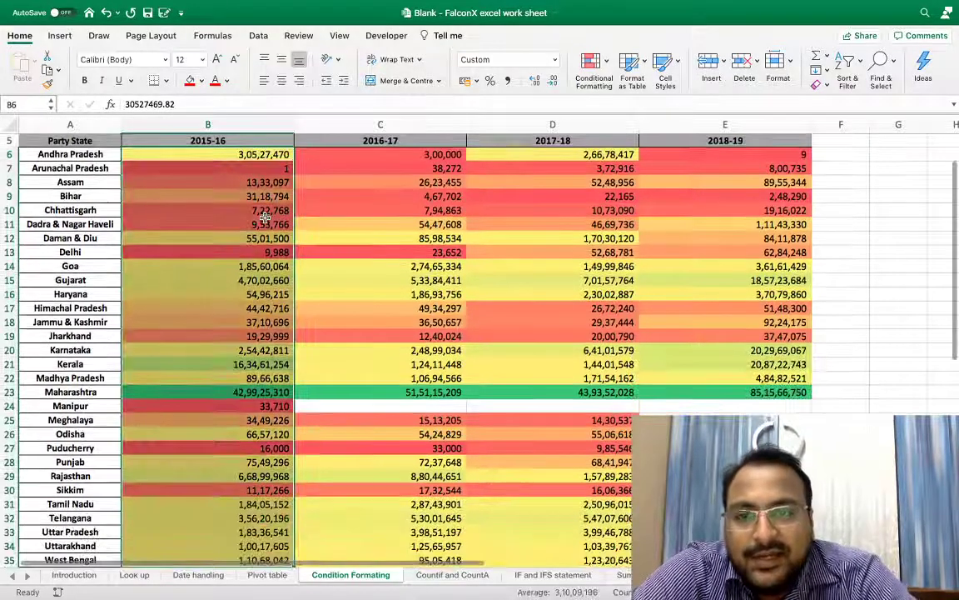
click(608, 69)
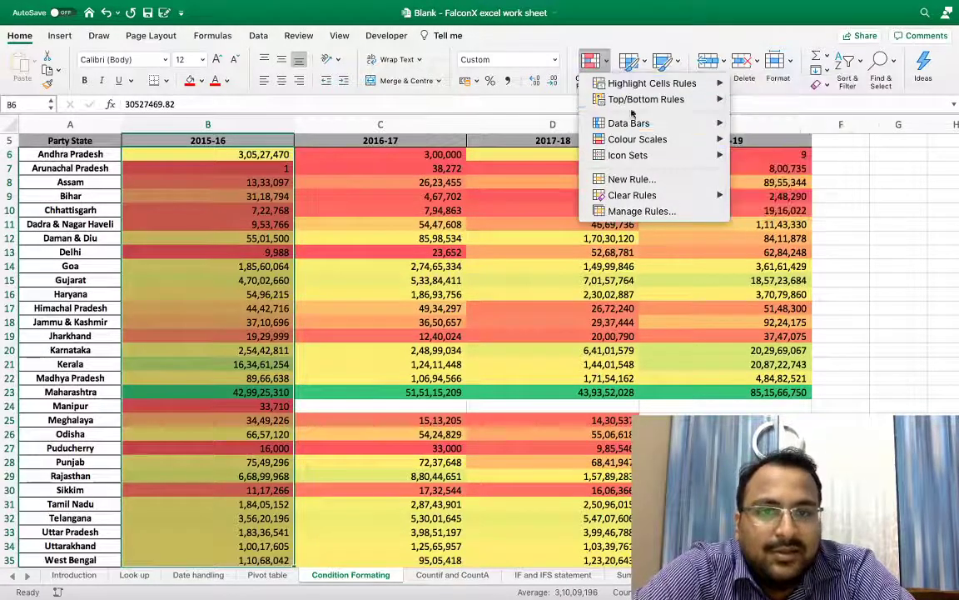
mouse_move(645, 100)
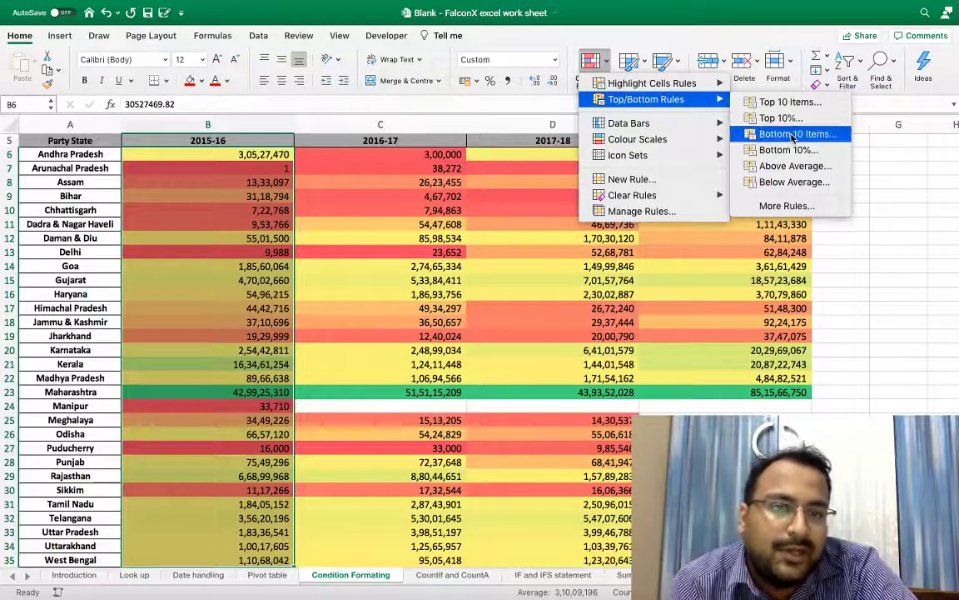
click(792, 134)
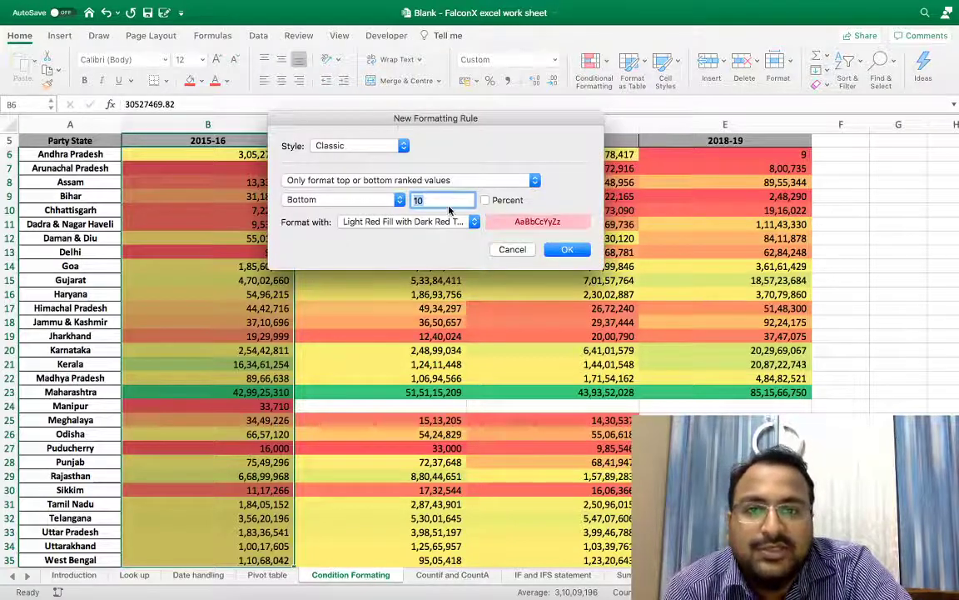
click(513, 250)
- Add blue gradient-fill data bars to B6:B35 and reselect the range
click(607, 67)
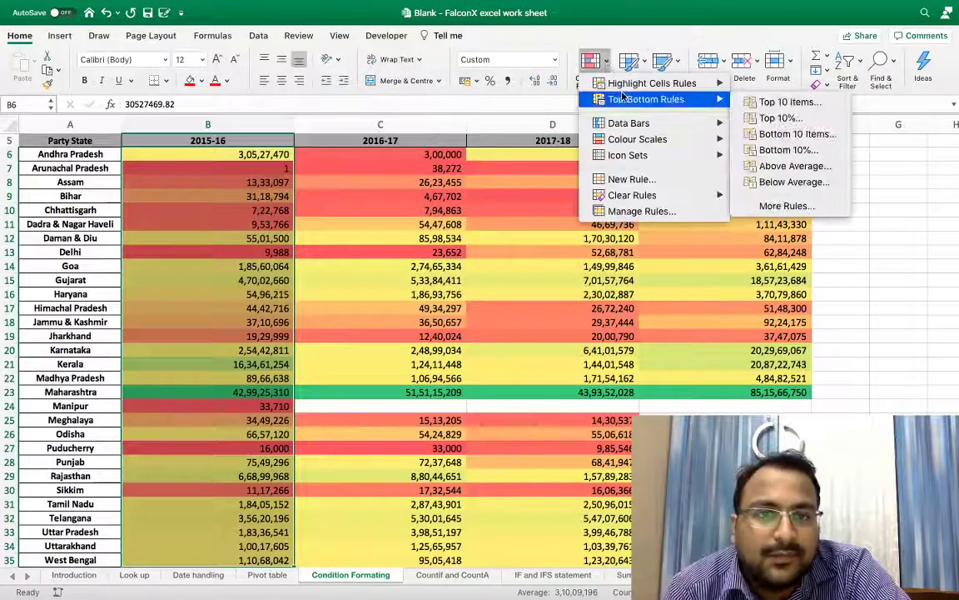
mouse_move(629, 123)
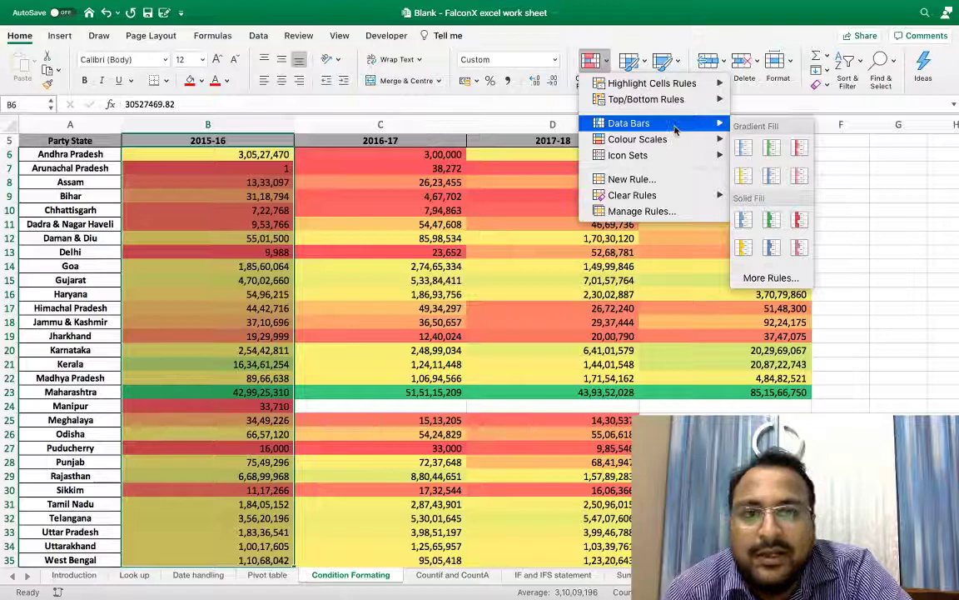
click(752, 153)
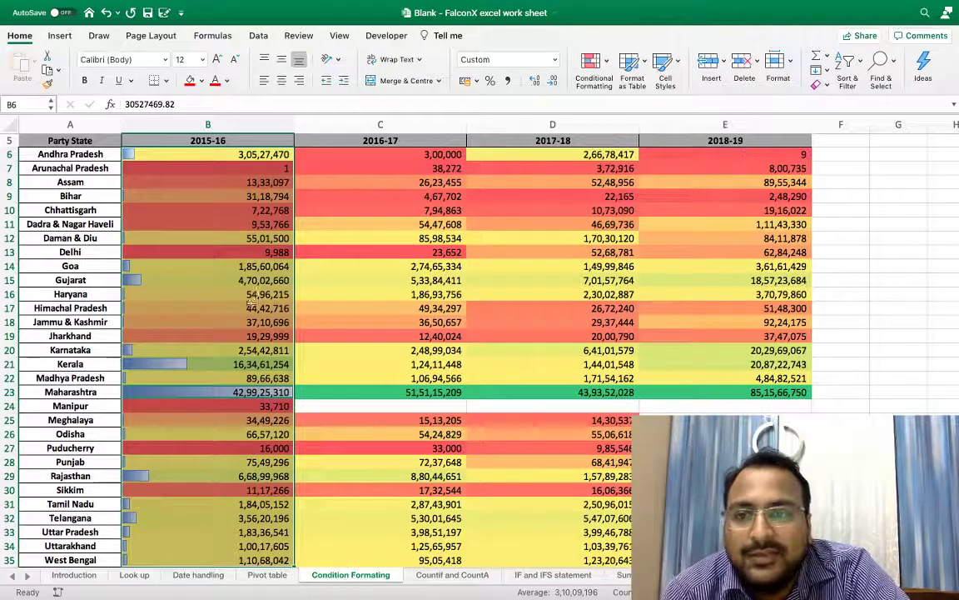
click(167, 420)
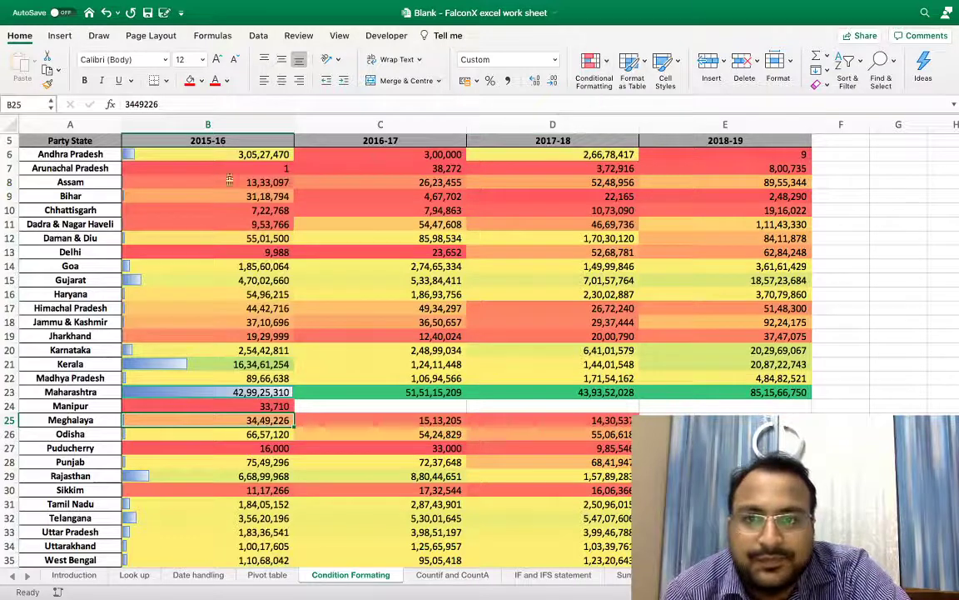
drag(225, 155, 219, 562)
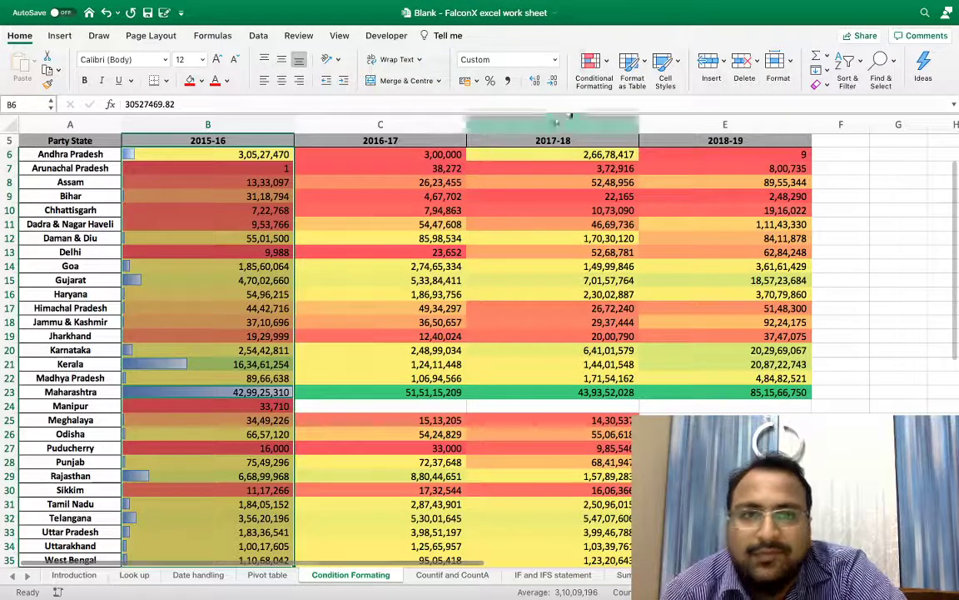
- Add Directional 3 Arrows (coloured) icons to the 2015-16 values and review the column
click(607, 69)
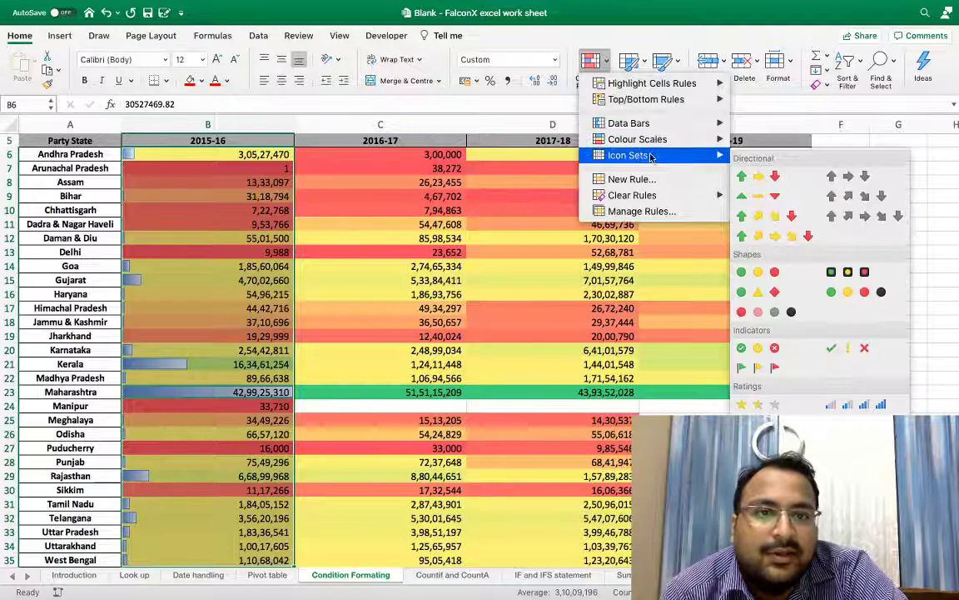
mouse_move(628, 155)
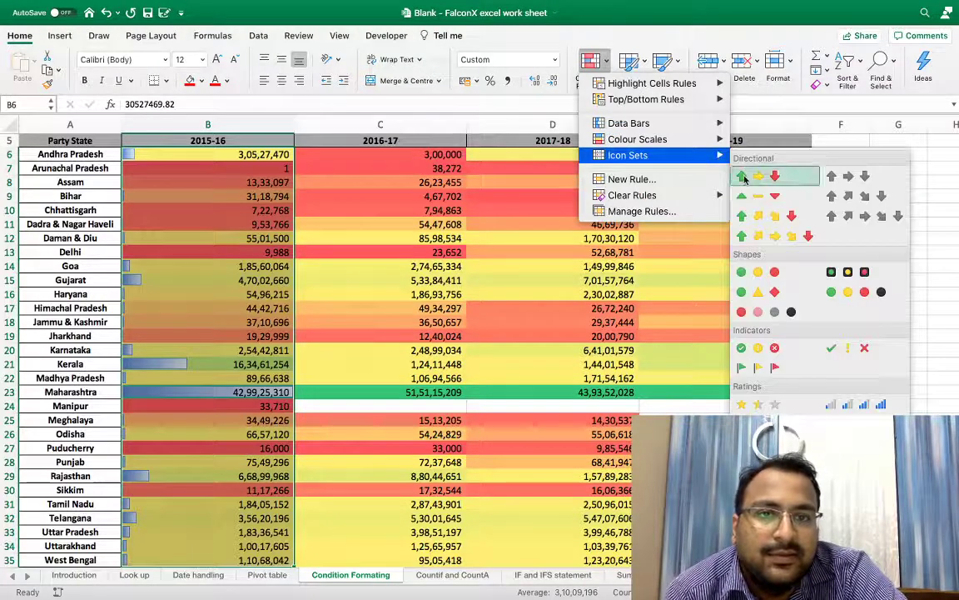
click(744, 179)
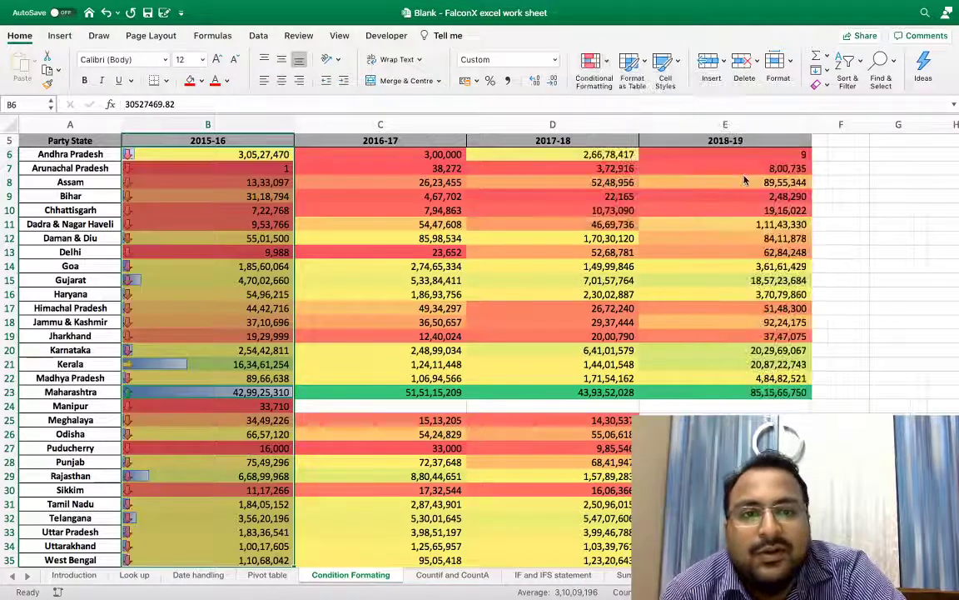
scroll(268, 266, down, 2)
scroll(268, 267, down, 3)
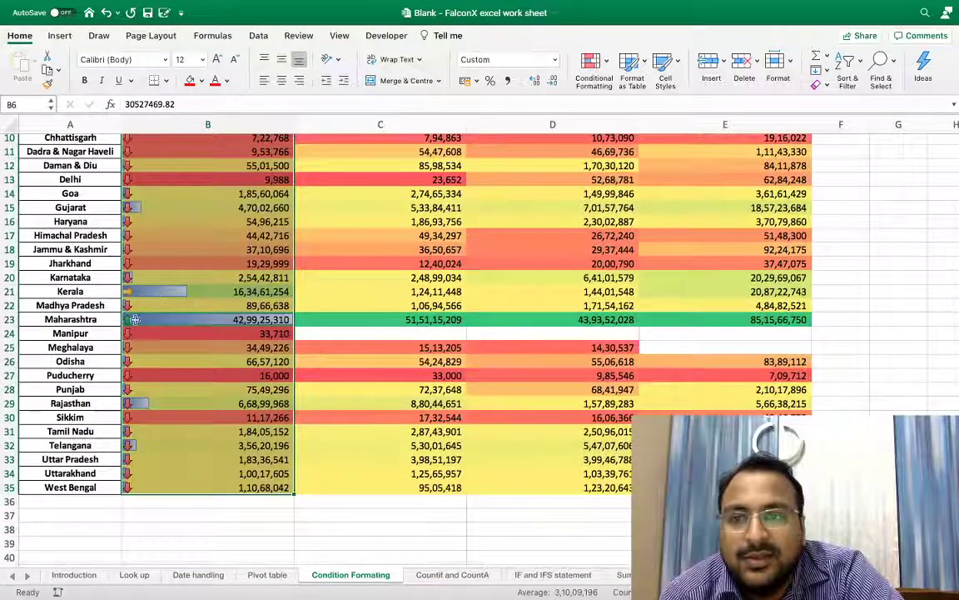
scroll(146, 320, up, 1)
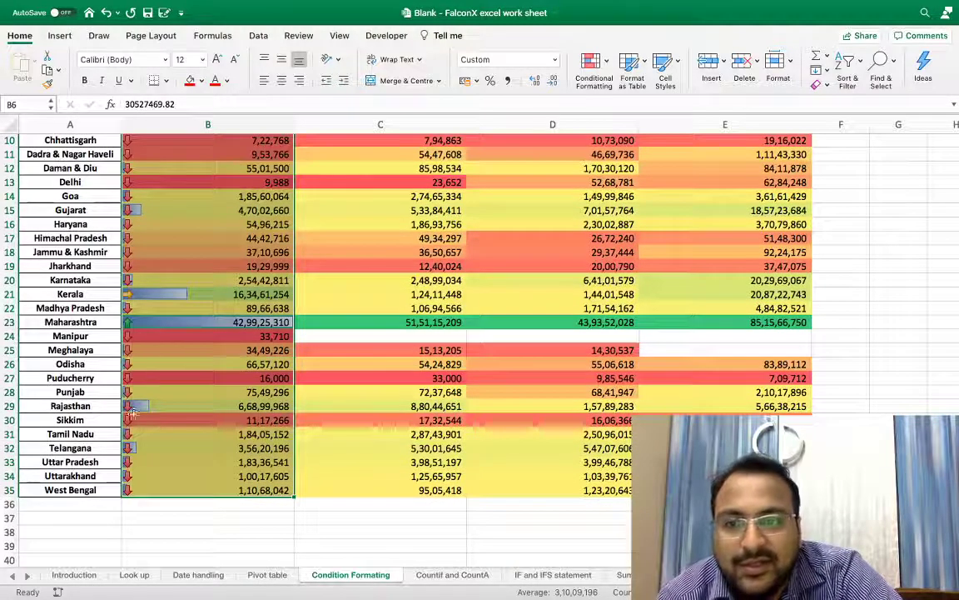
scroll(173, 367, up, 2)
scroll(173, 367, up, 5)
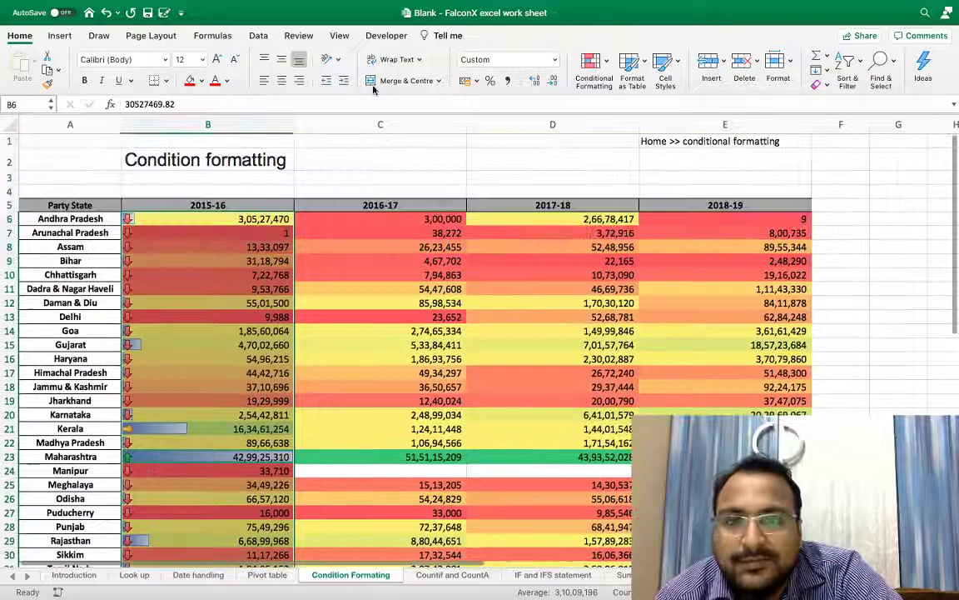
click(608, 65)
mouse_move(628, 155)
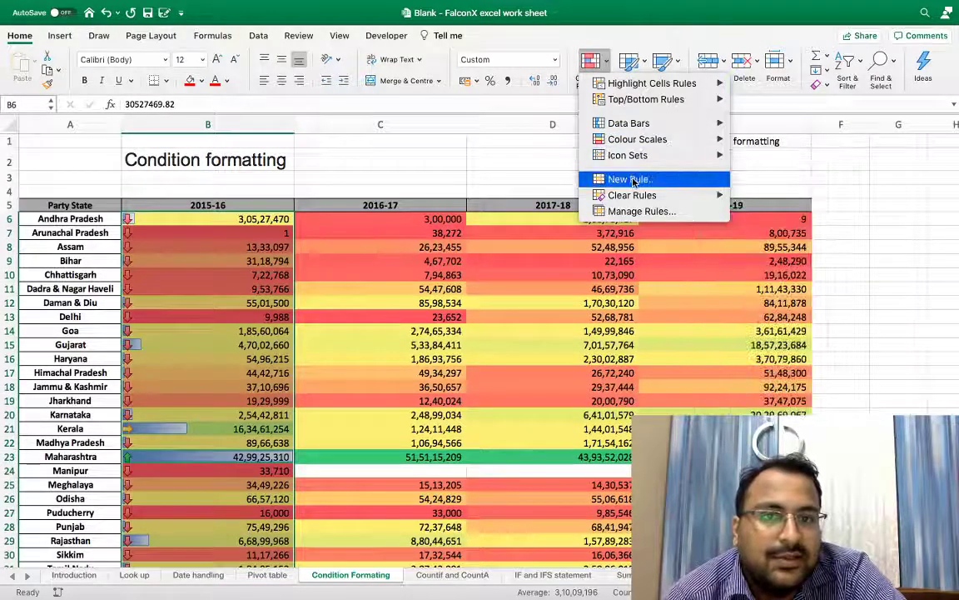
click(633, 182)
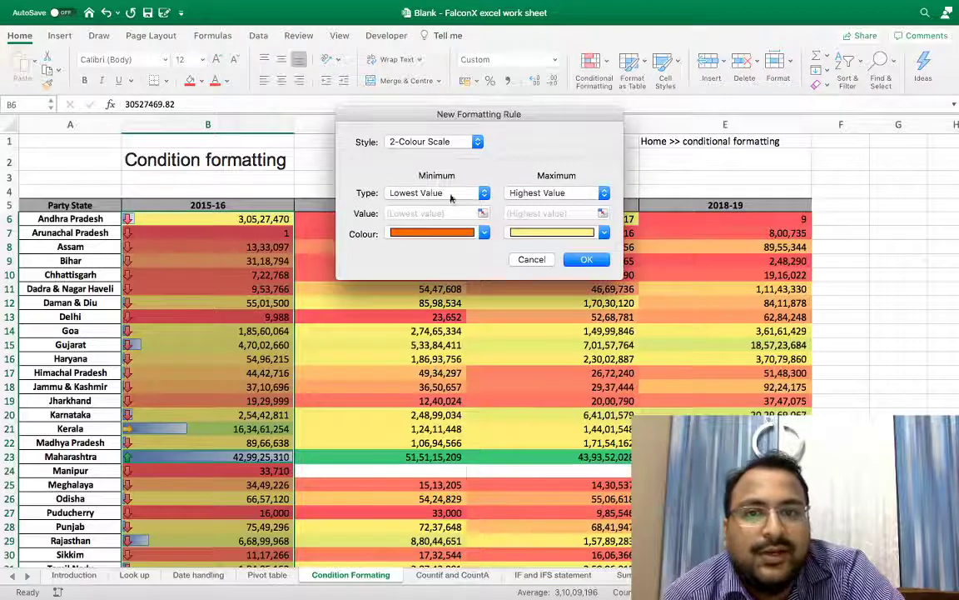
click(533, 259)
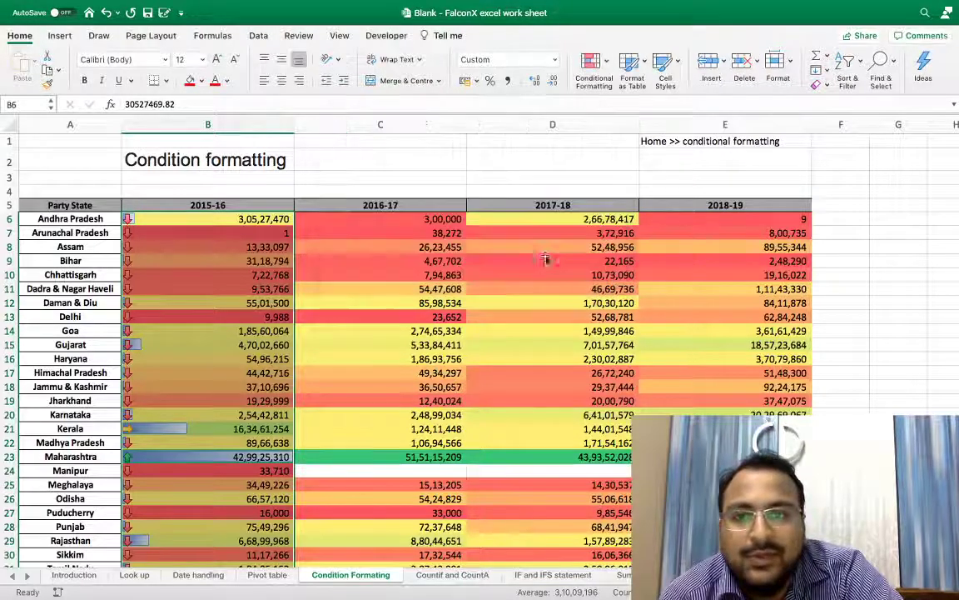
click(426, 260)
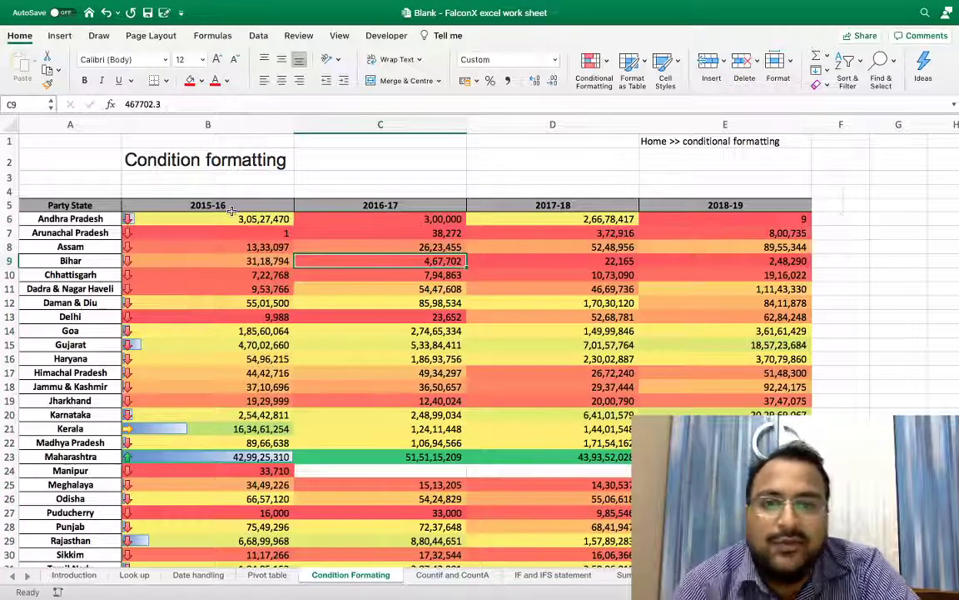
drag(233, 218, 710, 220)
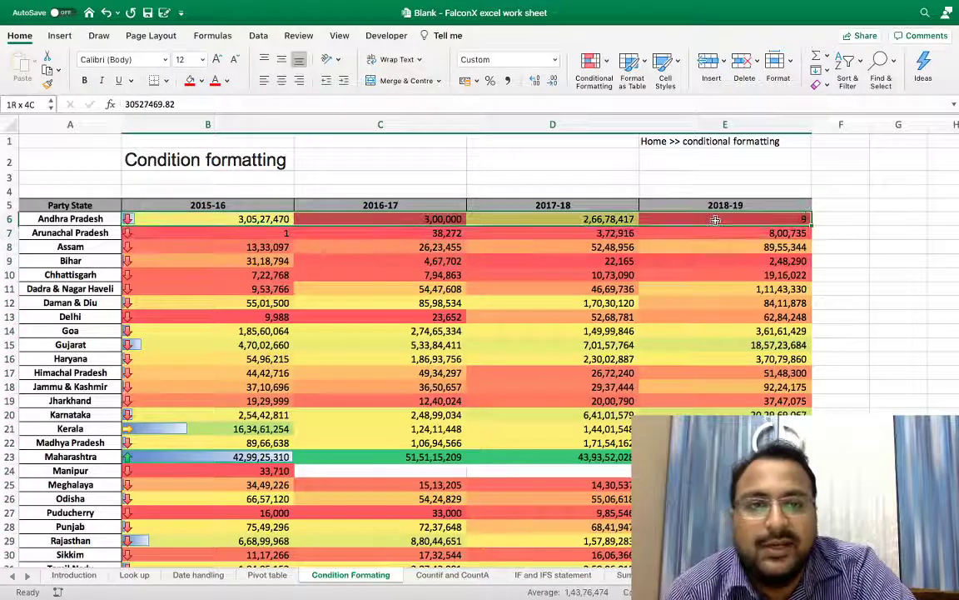
click(599, 238)
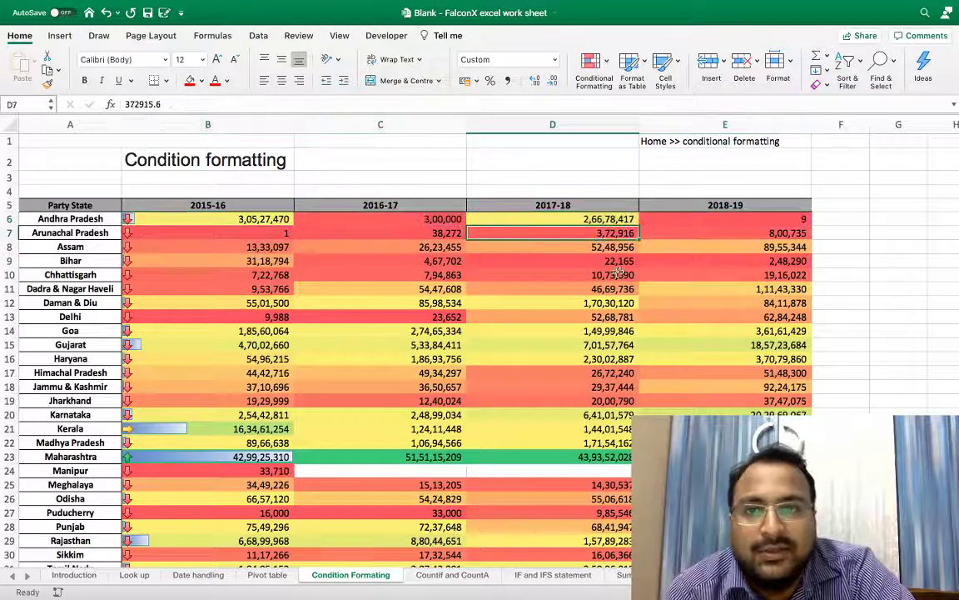
- With F5 selected, open the Insert tab's Sparklines menu to pick a line sparkline
click(261, 37)
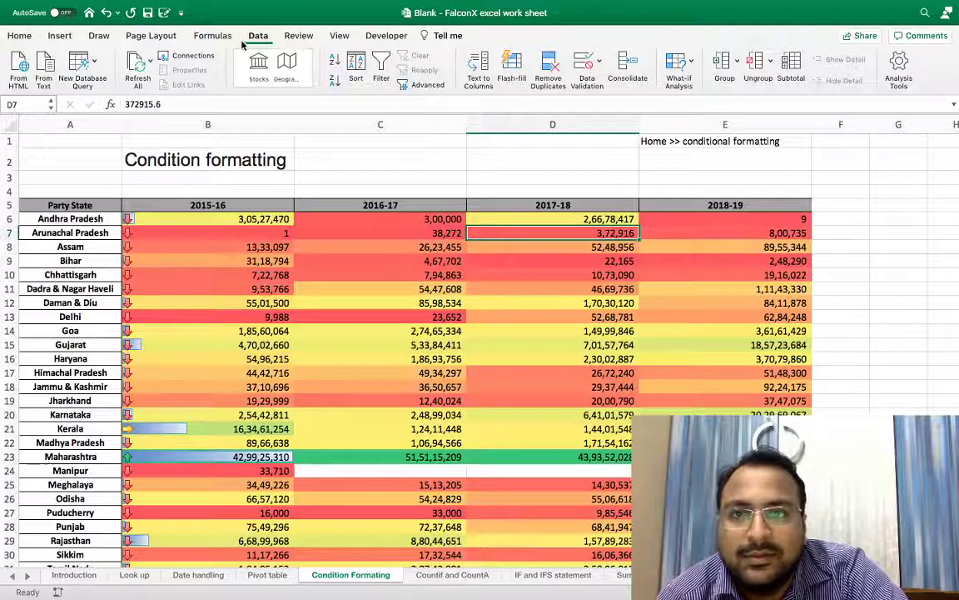
click(60, 35)
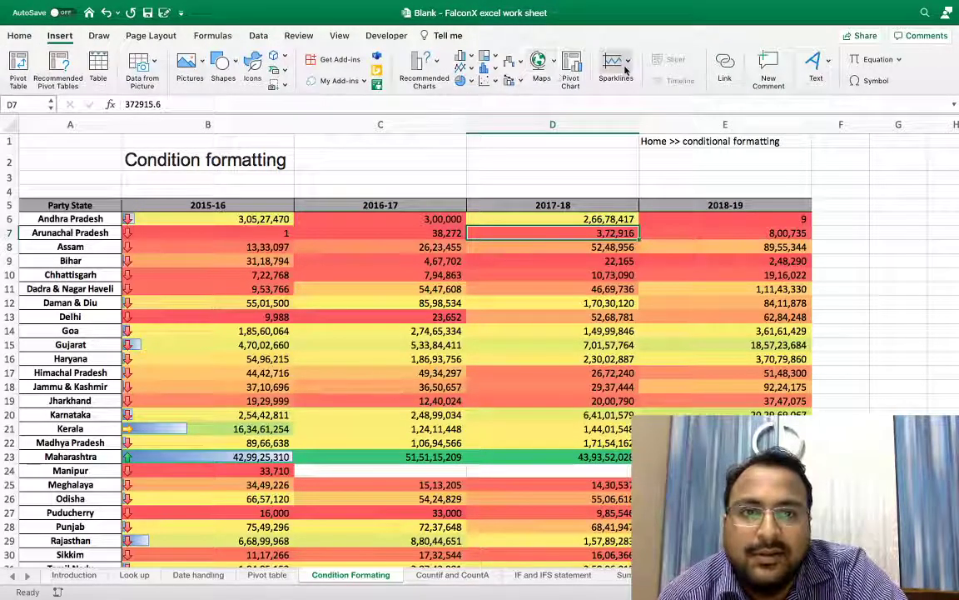
click(848, 203)
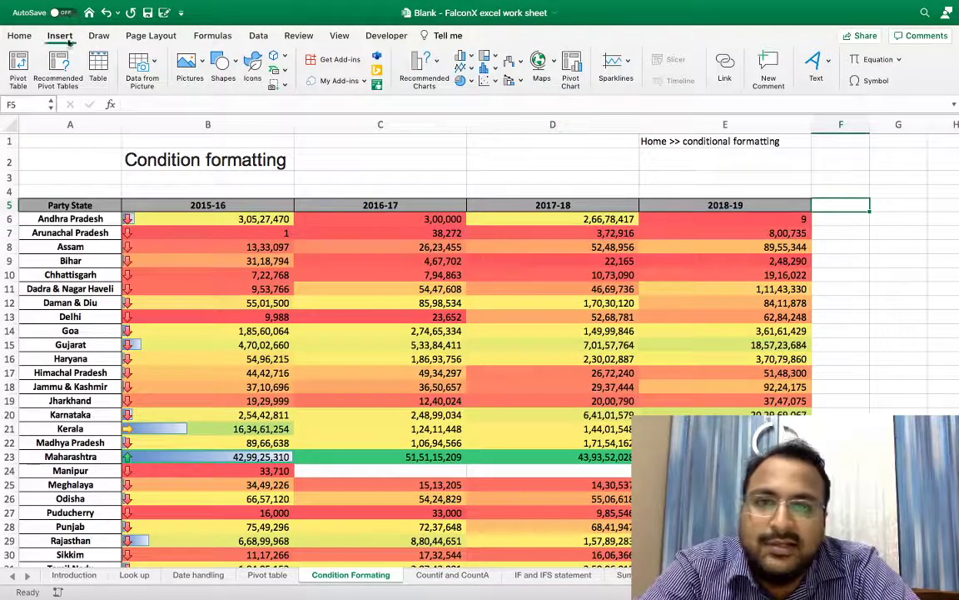
click(616, 66)
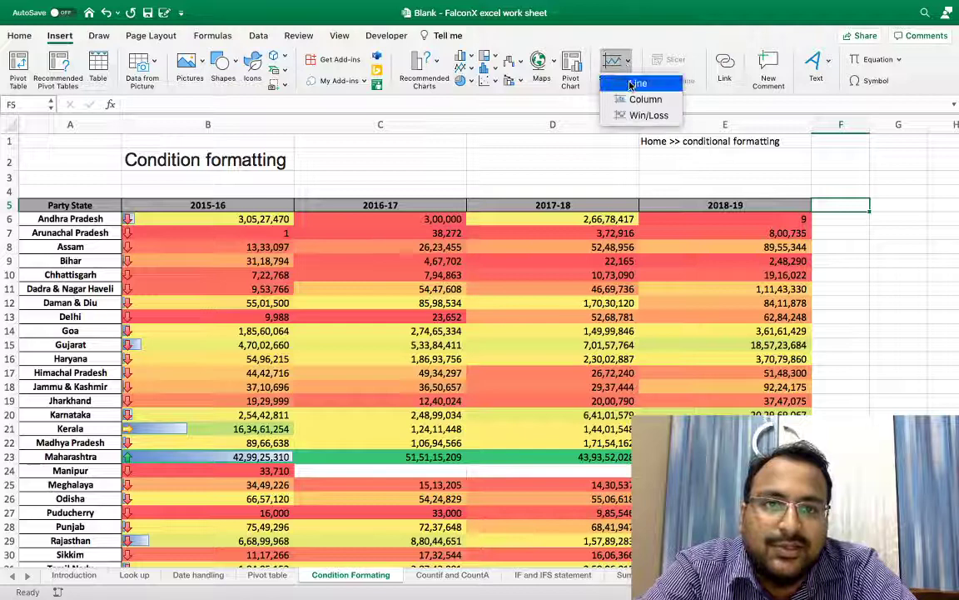
- Create a line sparkline from data range B6:E6 and move it into cell F6
click(636, 86)
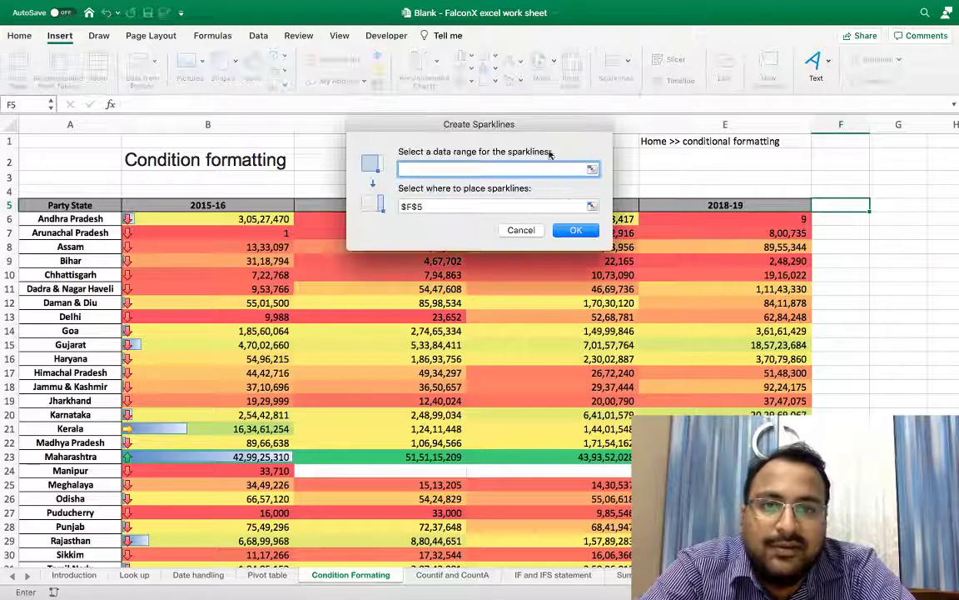
drag(233, 217, 702, 215)
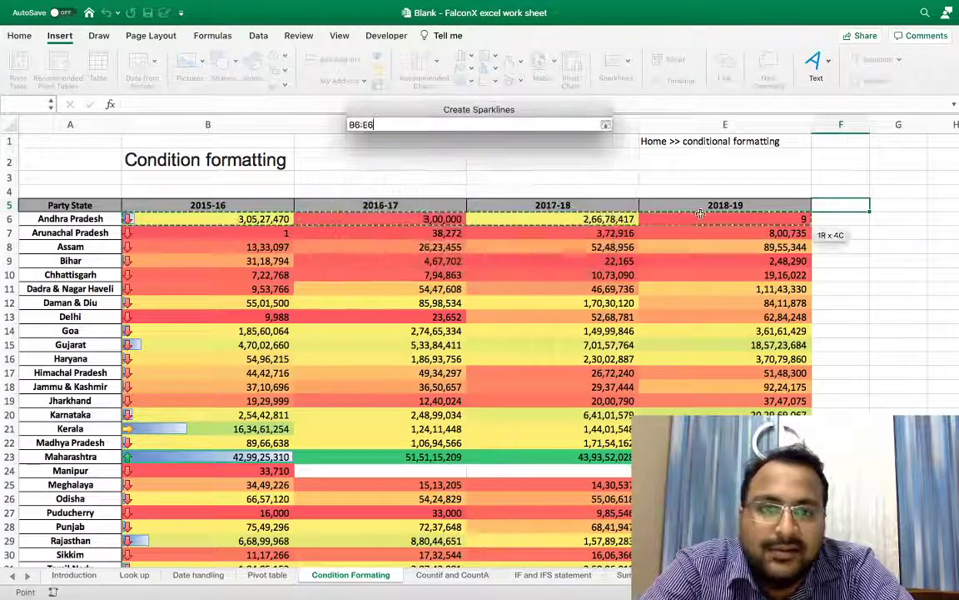
click(585, 232)
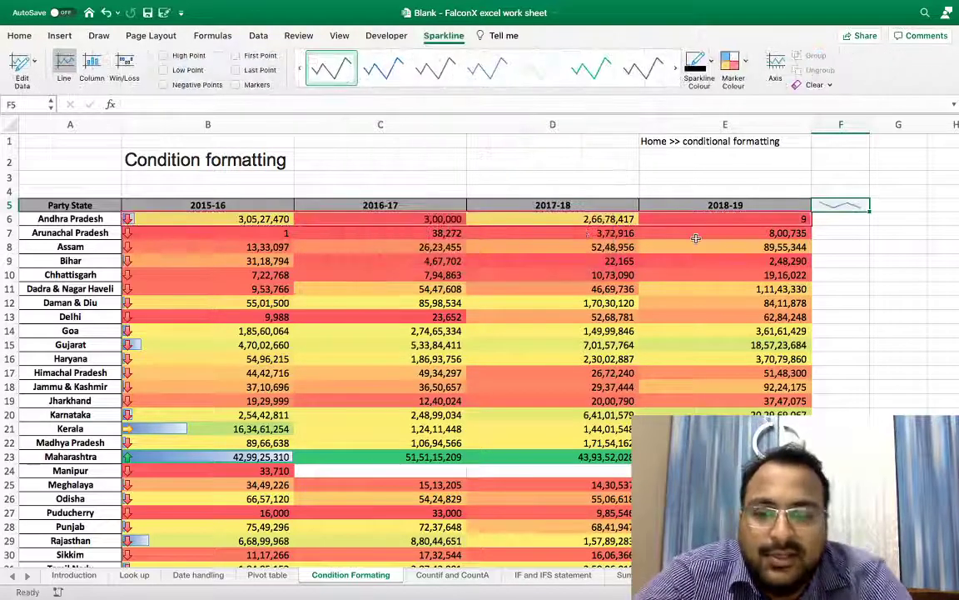
key(ctrl+x)
key(Down)
key(Return)
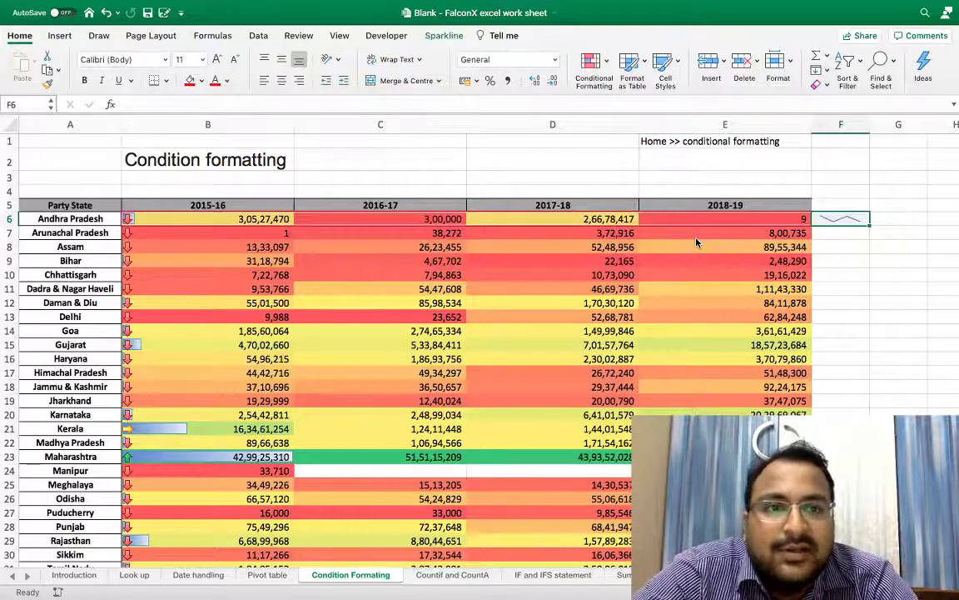
- Copy the F6 line sparkline down column F for every state row
key(ctrl+c)
key(Left)
key(Down)
key(Down)
key(Down)
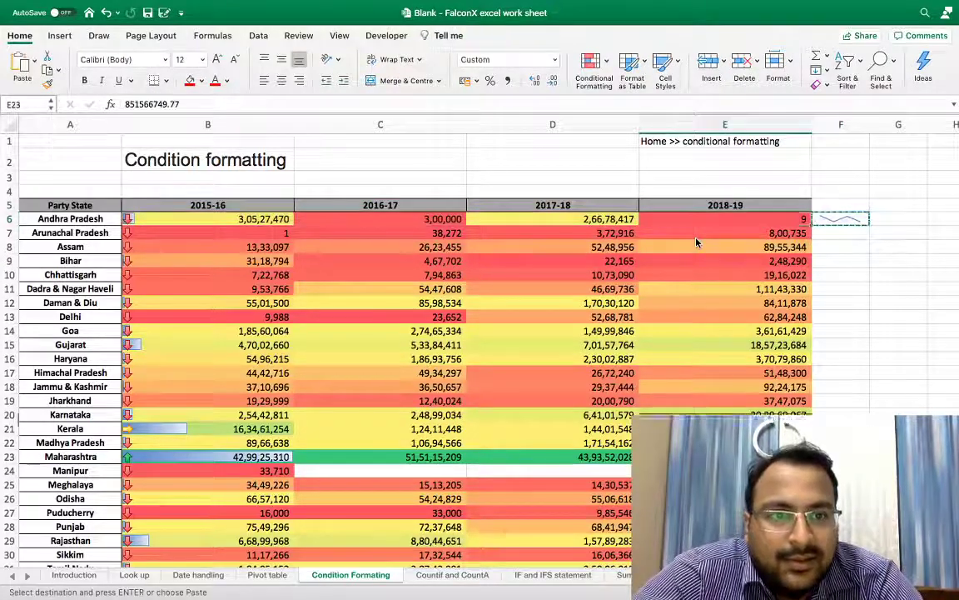
key(Down)
key(Down)
key(Down)
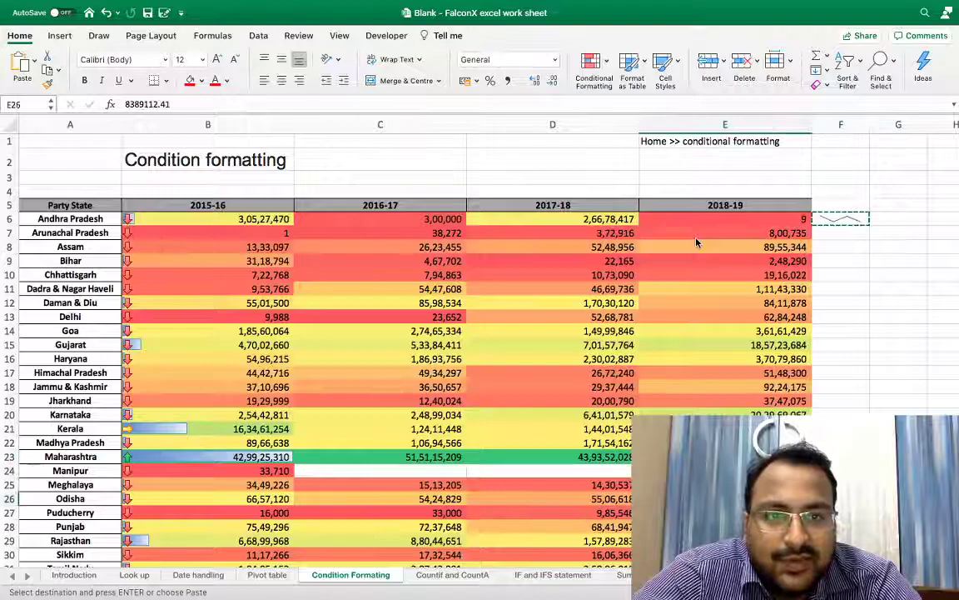
key(Return)
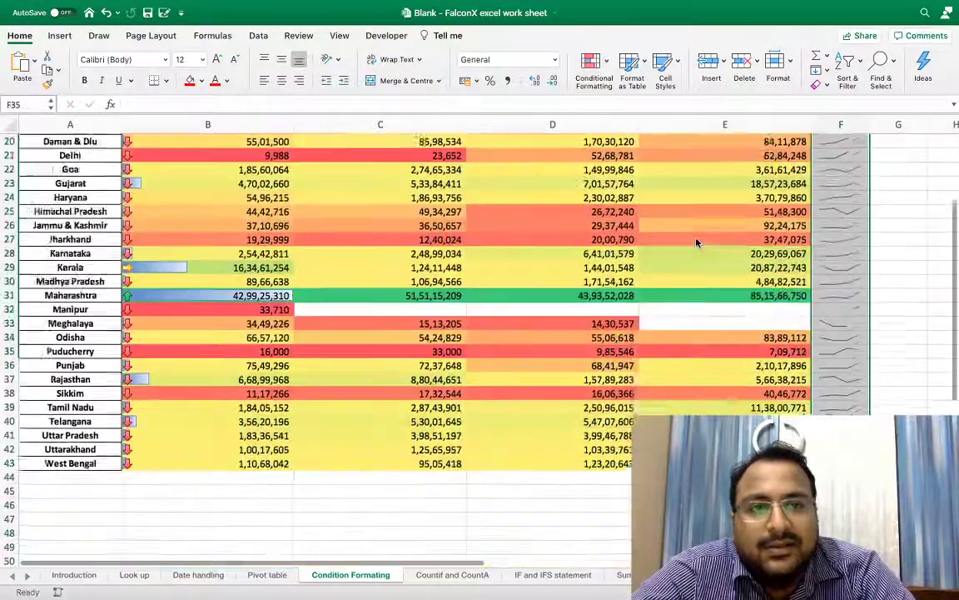
key(Up)
key(ctrl+Up)
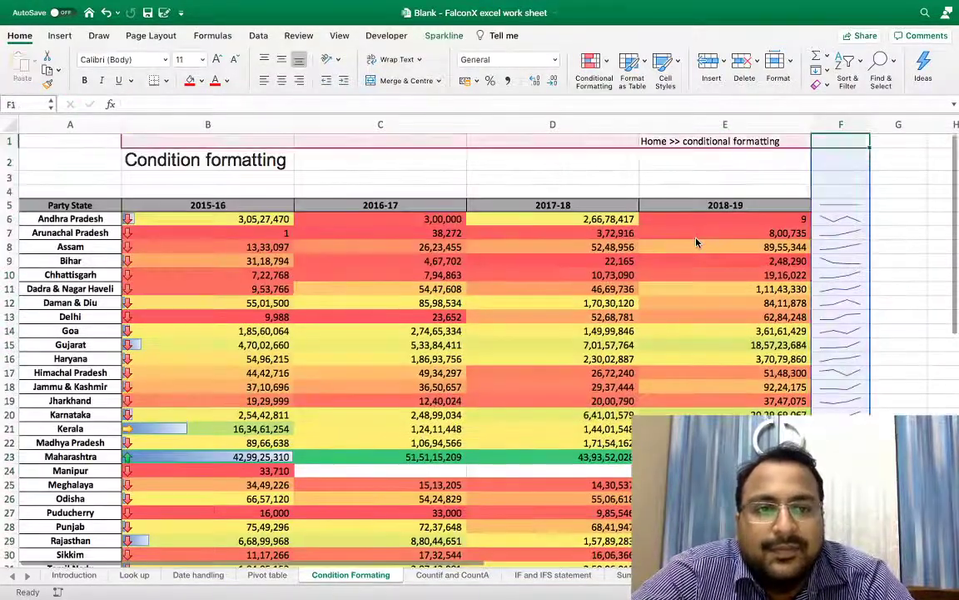
key(Return)
key(Return)
key(Return)
key(Return)
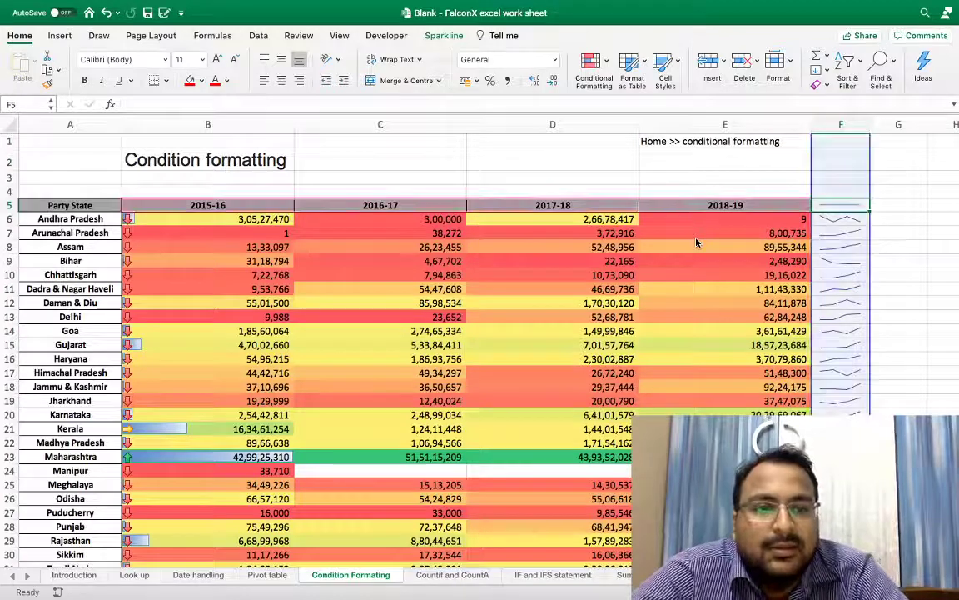
click(841, 208)
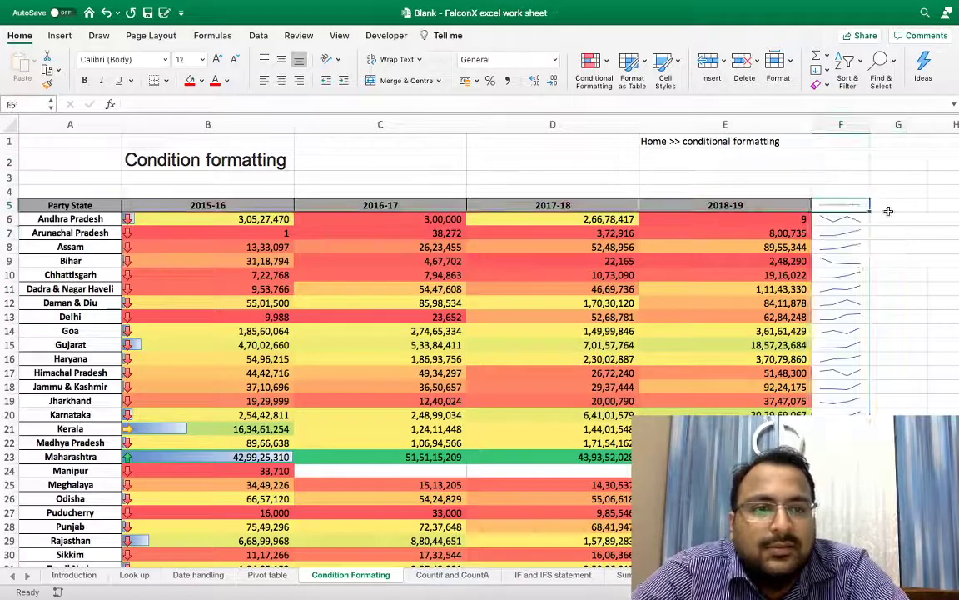
key(ctrl+z)
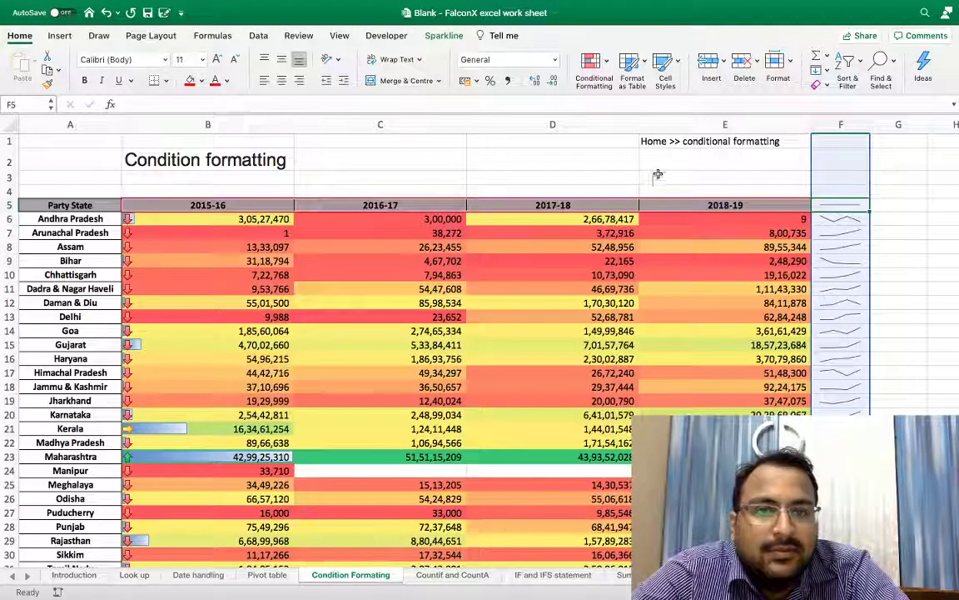
key(Return)
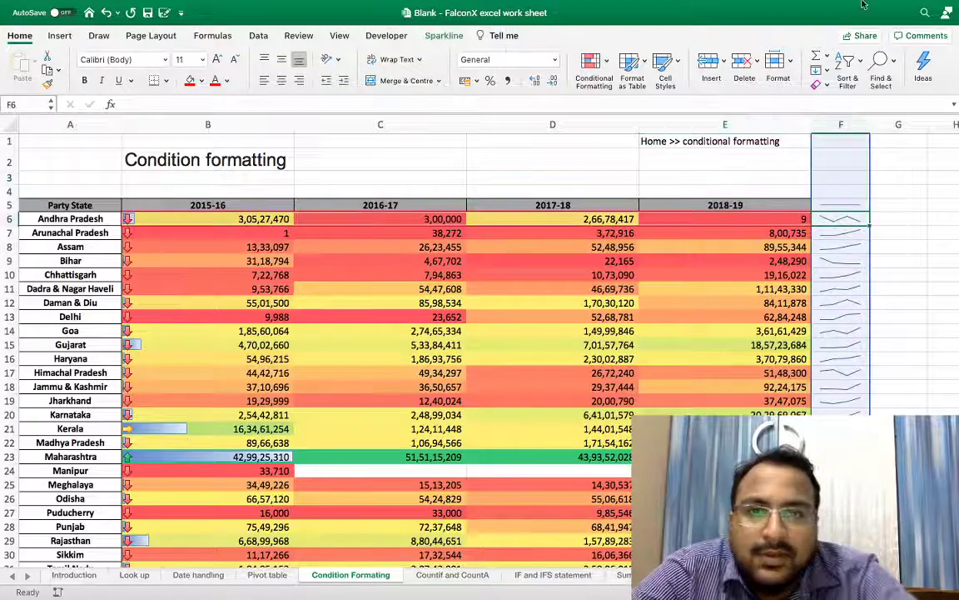
- Create a column sparkline in G6 using data range B6:E6
click(60, 36)
click(616, 61)
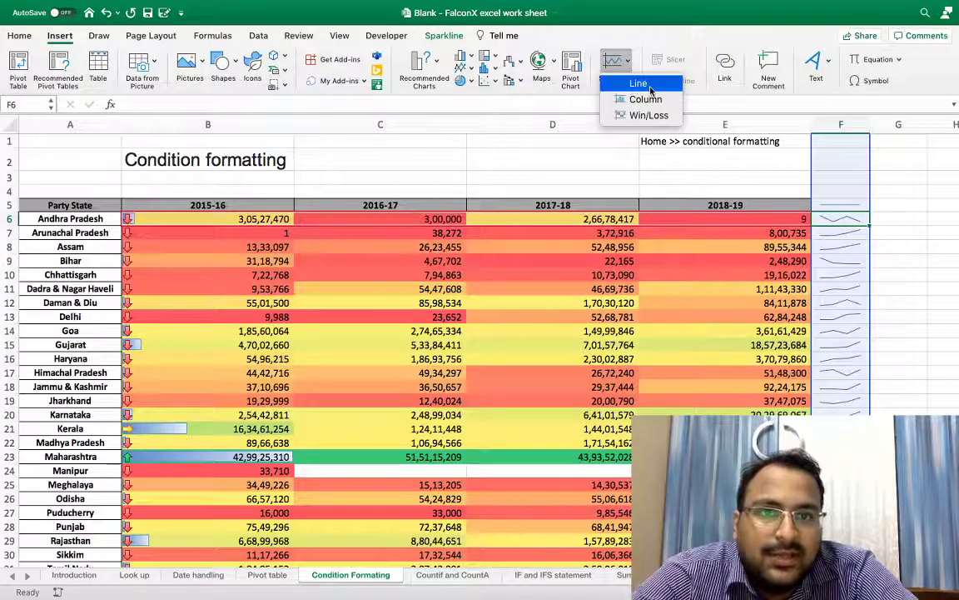
key(Escape)
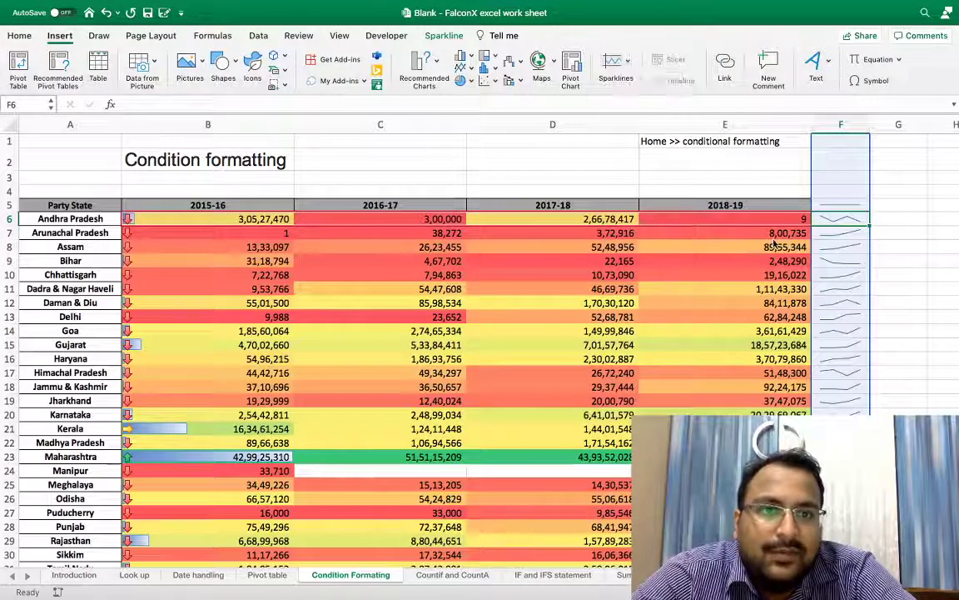
click(904, 217)
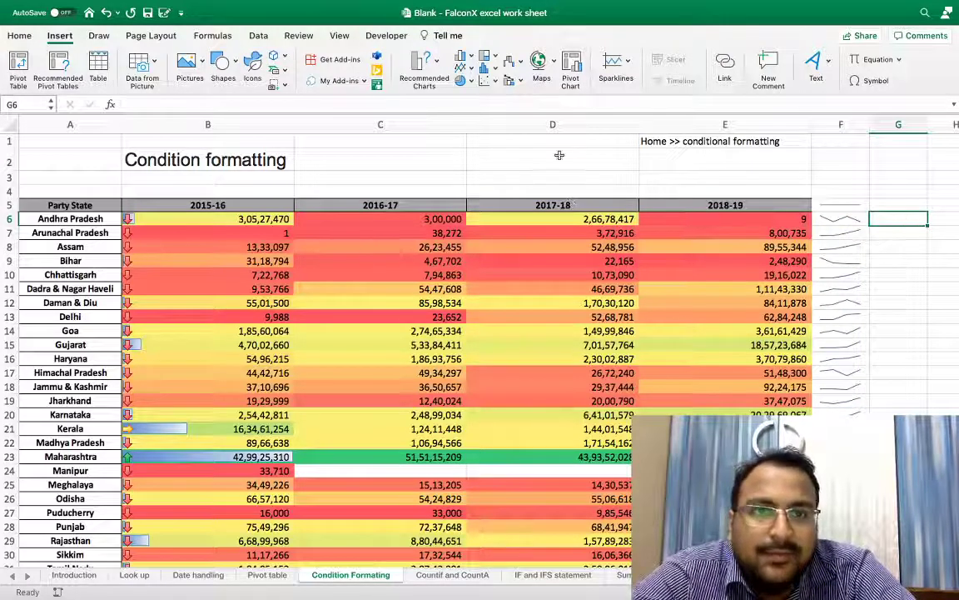
click(615, 67)
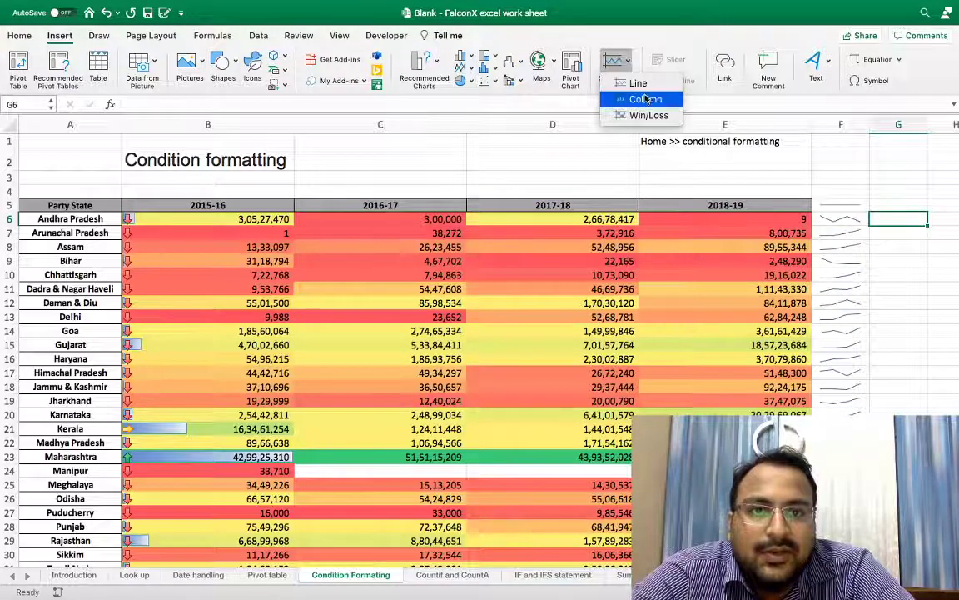
click(646, 99)
click(248, 213)
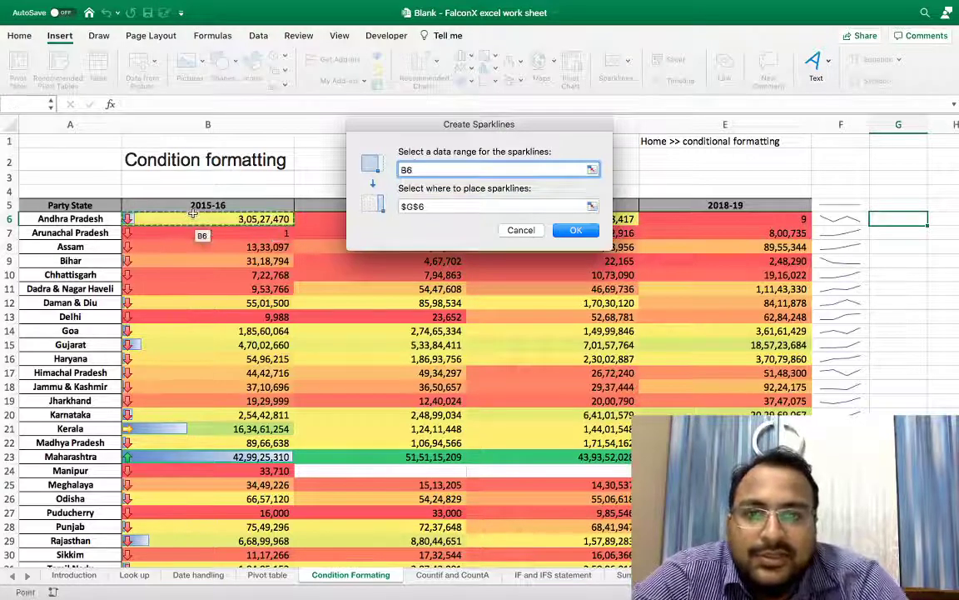
key(shift+Right)
key(shift+Right)
key(shift+Right)
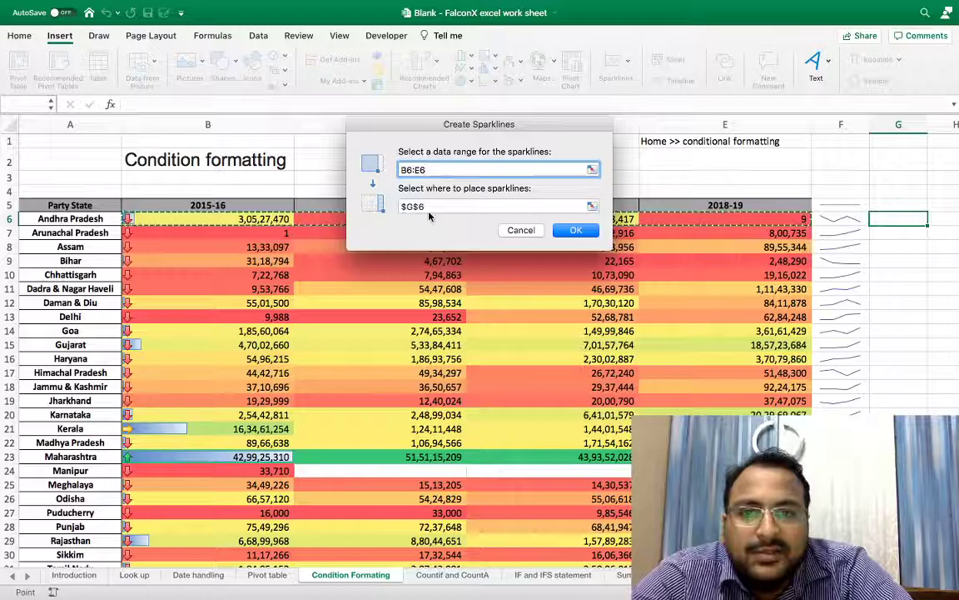
click(563, 229)
click(563, 230)
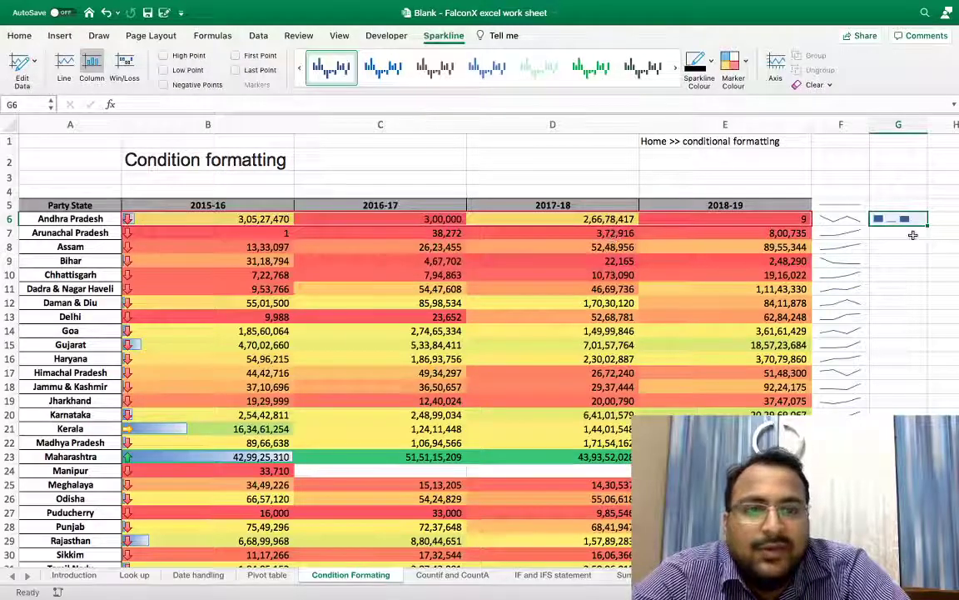
- Copy the G6 column sparkline and paste it down column G to row 35
key(ctrl+c)
key(Left)
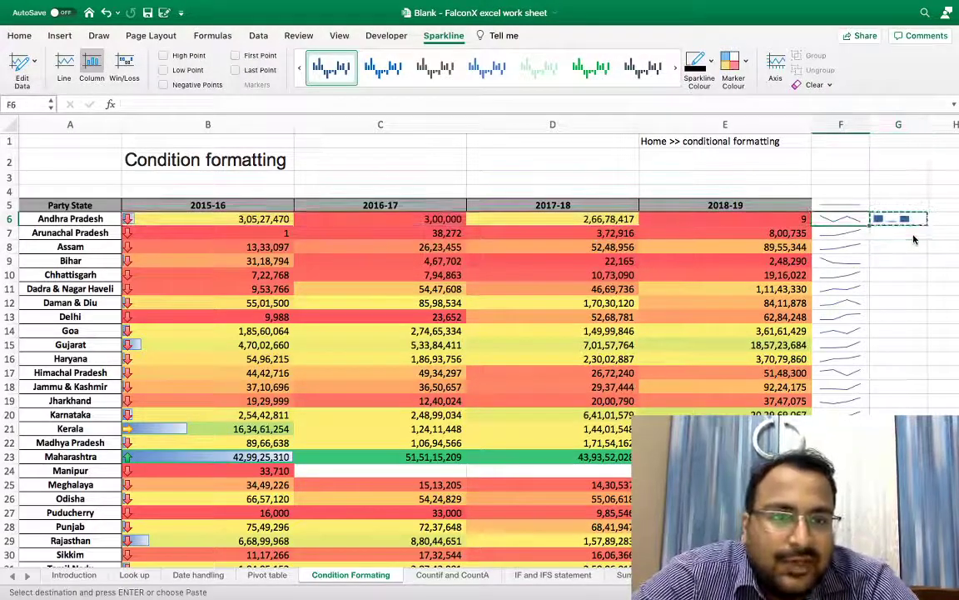
key(ctrl+Down)
key(ctrl+Up)
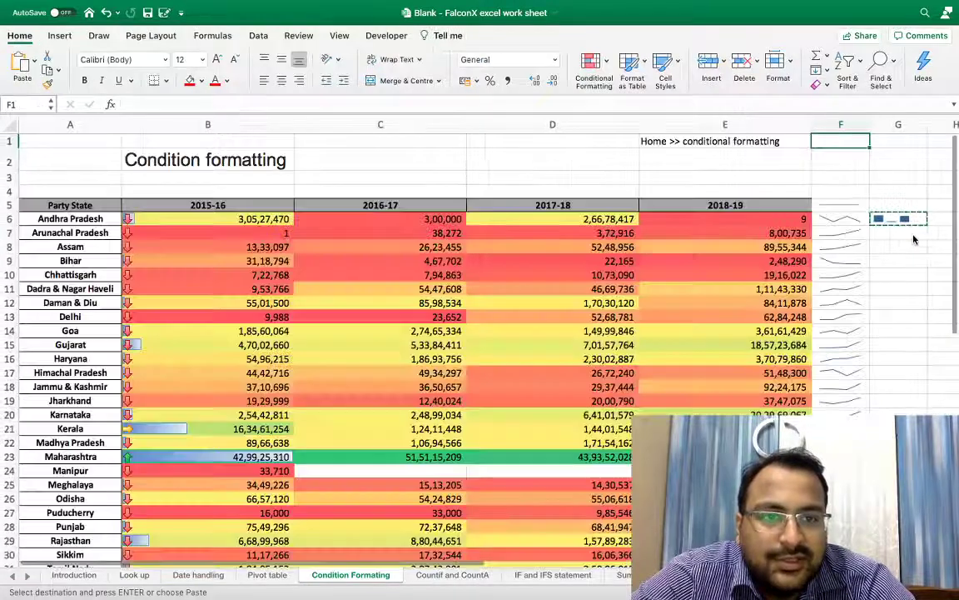
key(Down)
key(Down)
key(Down)
key(Down)
key(Down)
key(Down)
key(Down)
key(Down)
key(Down)
key(Down)
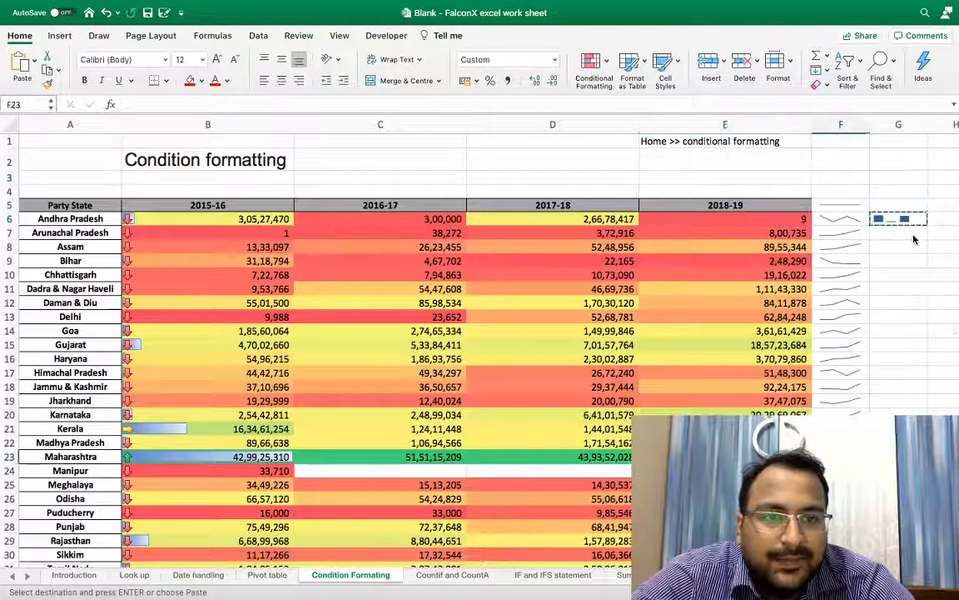
key(Right)
key(Down)
key(Down)
key(Down)
key(Down)
key(Down)
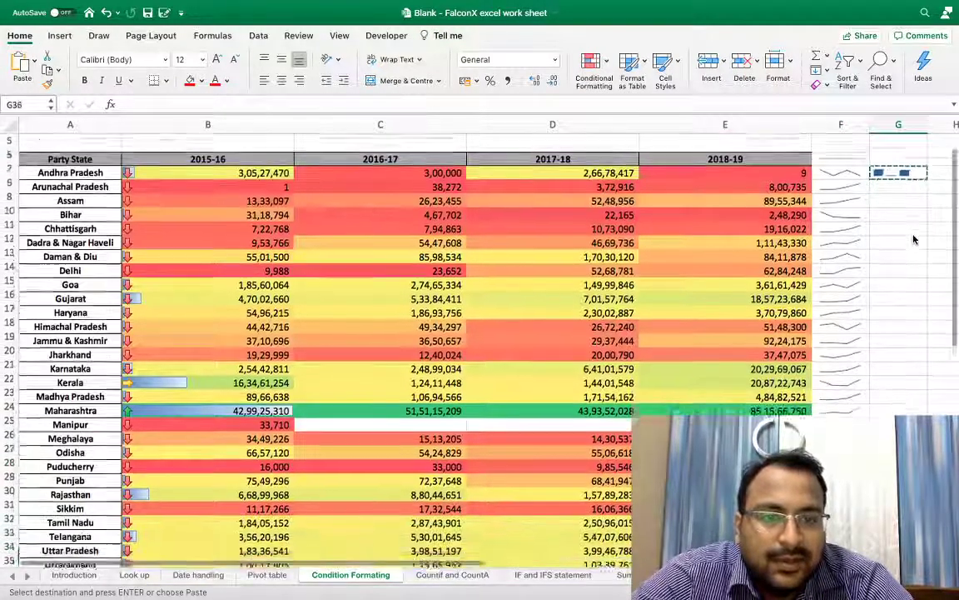
key(Down)
key(Down)
key(Down)
key(Down)
key(ctrl+shift+Up)
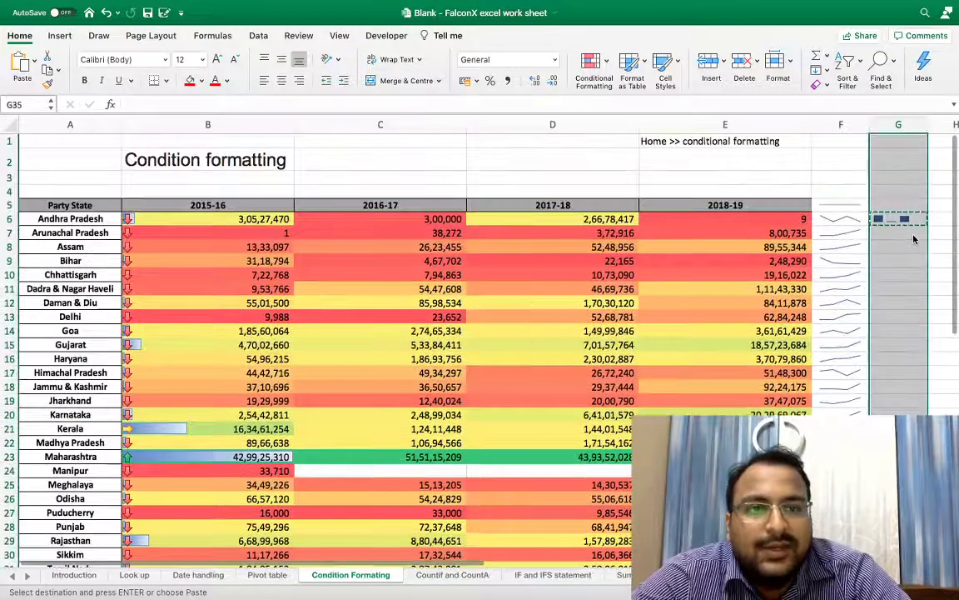
key(Return)
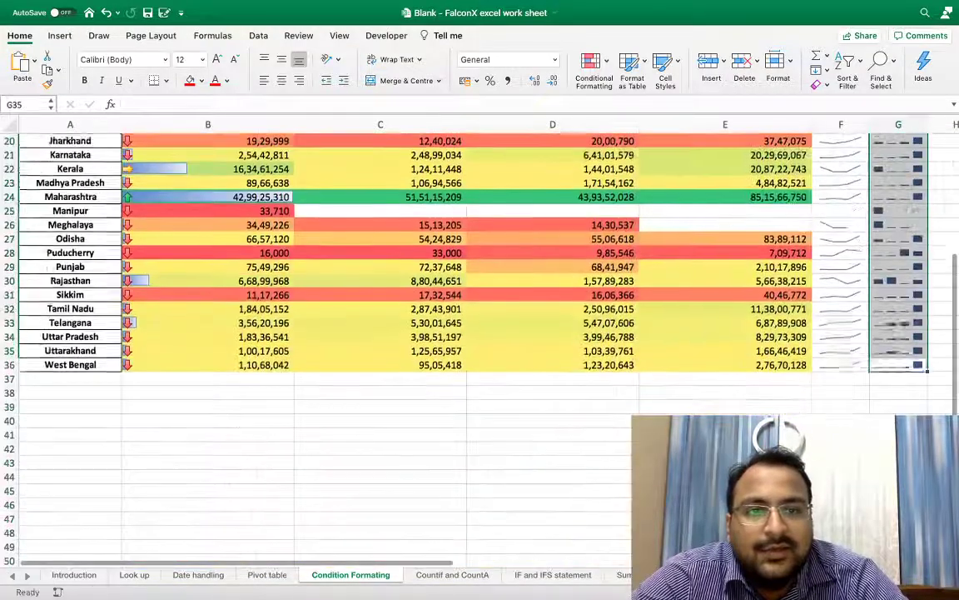
key(Up)
scroll(915, 239, up, 6)
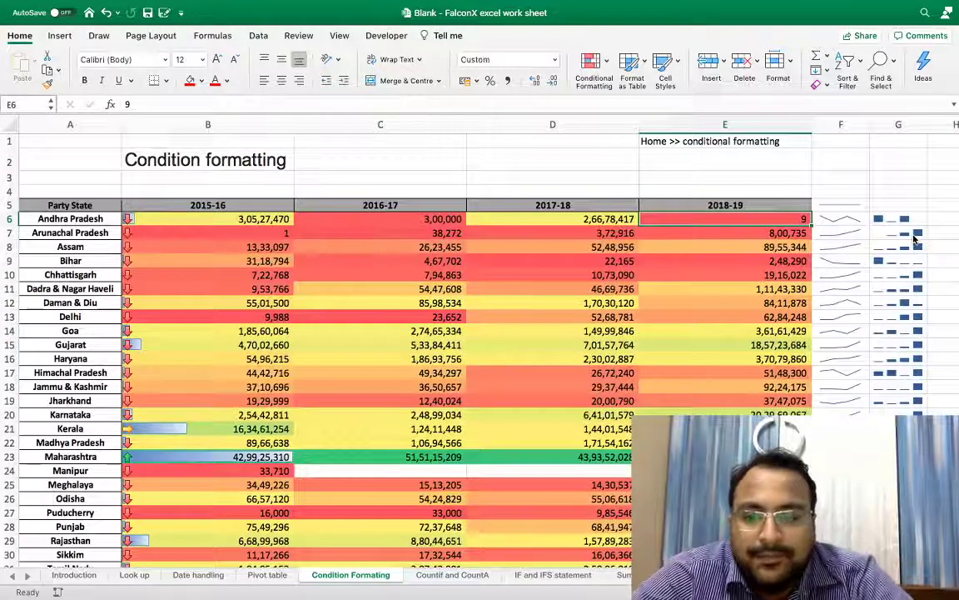
- Enter 5,00,00,000 as Andhra Pradesh's 2018-19 sales and check its updated sparklines
text(5,00,)
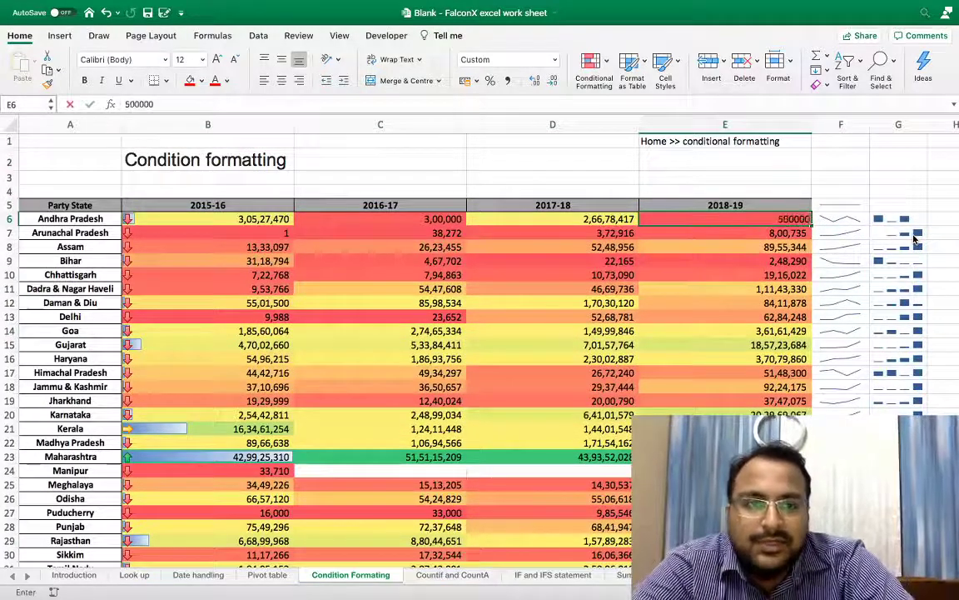
text(00)
key(Return)
key(Up)
key(Right)
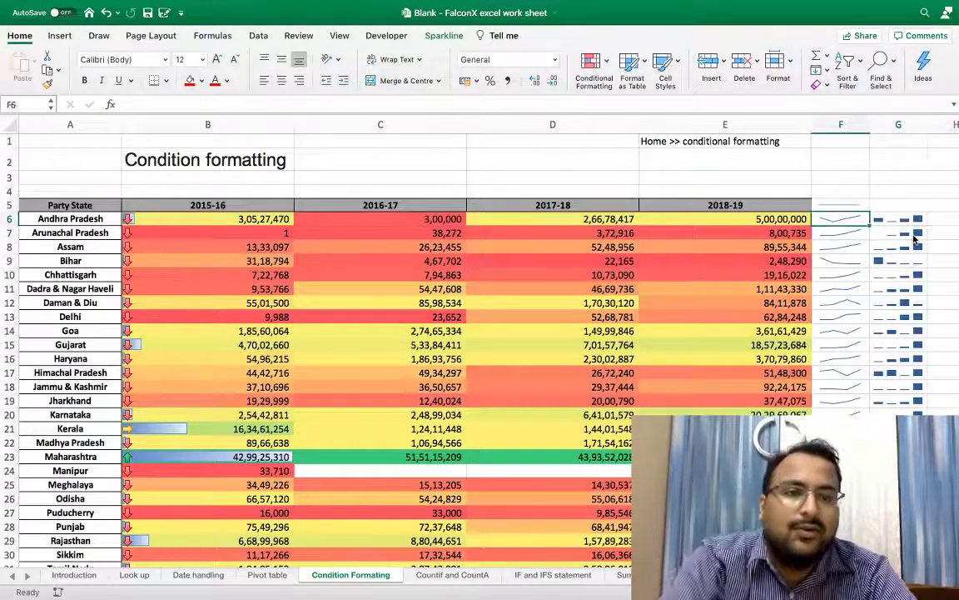
key(Left)
key(Left)
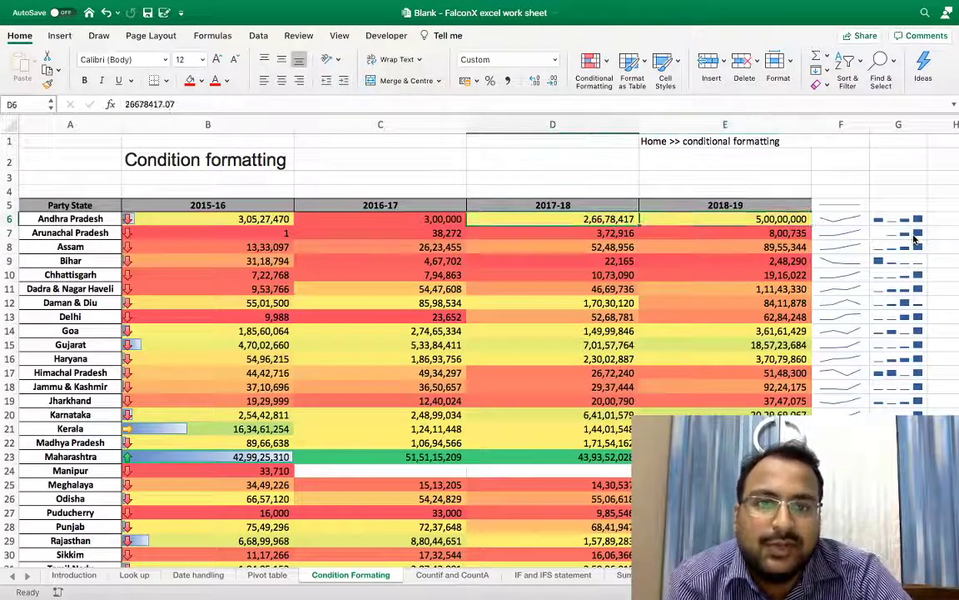